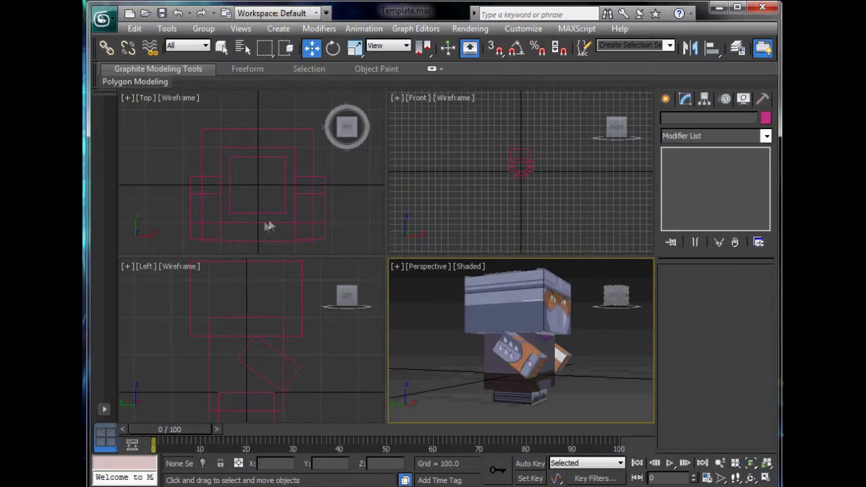
# Maximize the left view and switch its display from wireframe to Shaded.
pyautogui.hotkey('alt', 'w')
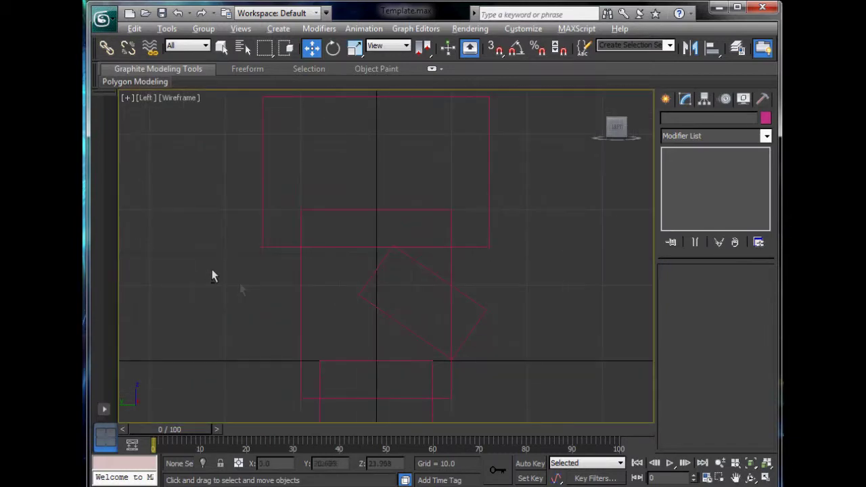
pyautogui.click(178, 98)
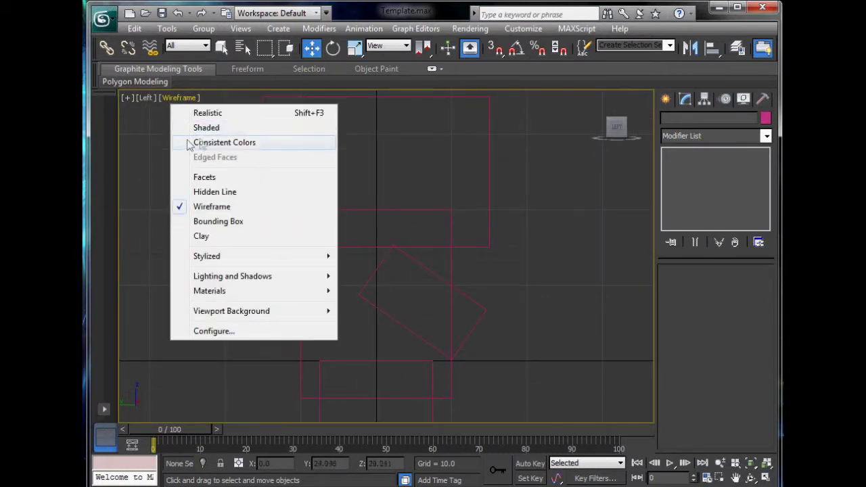
pyautogui.click(205, 128)
# Select both arms and move them about 2.1 units backward and 1.4 units down in the left view.
pyautogui.moveTo(482, 328); pyautogui.dragTo(479, 328)
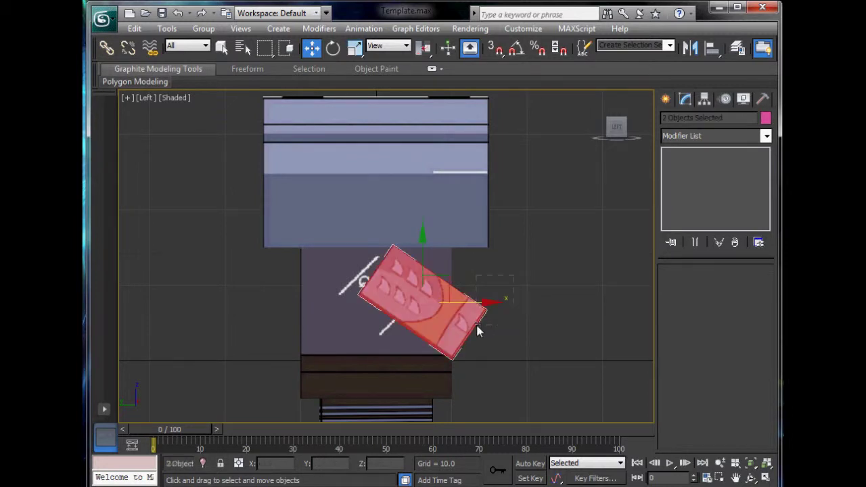
pyautogui.scroll(4, 467, 310)
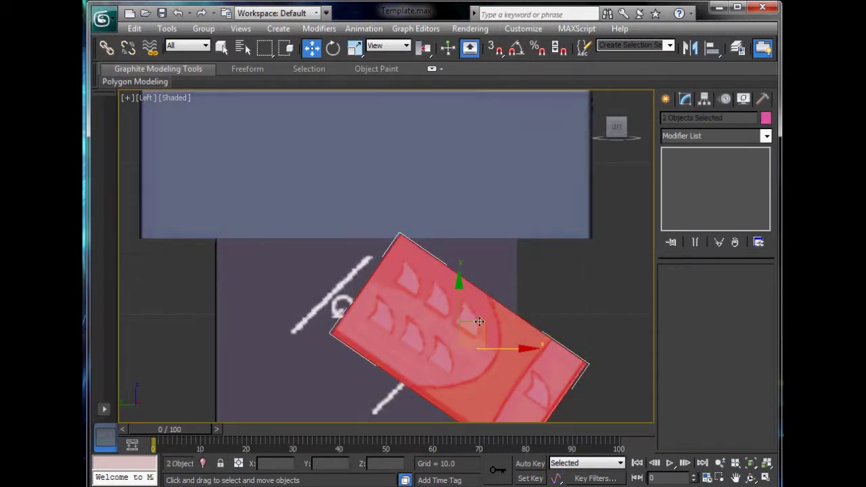
pyautogui.moveTo(479, 323); pyautogui.dragTo(447, 347)
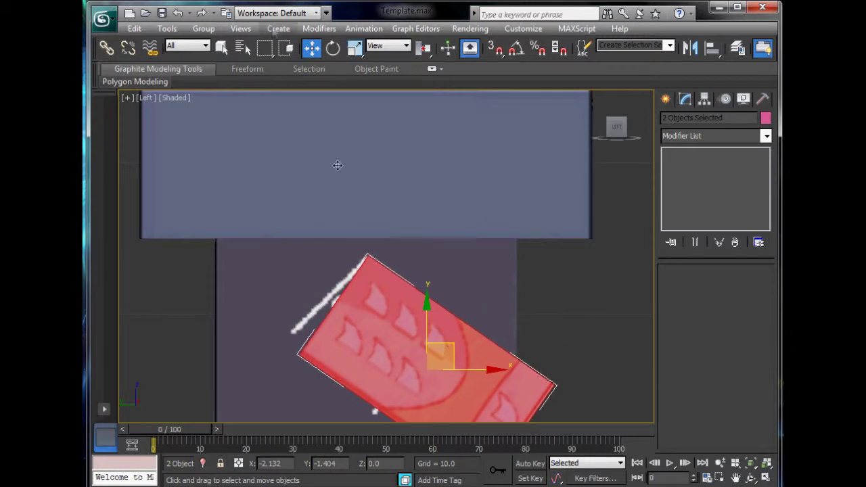
# Rotate both arms to point more steeply downward, and shift them about 1.2 units back and 0.2 down in the left view.
pyautogui.click(333, 48)
pyautogui.moveTo(460, 317)
pyautogui.mouseDown()
pyautogui.moveTo(472, 329)
pyautogui.moveTo(466, 323)
pyautogui.mouseUp()
pyautogui.click(322, 49)
pyautogui.moveTo(473, 278); pyautogui.dragTo(475, 273, button='middle')
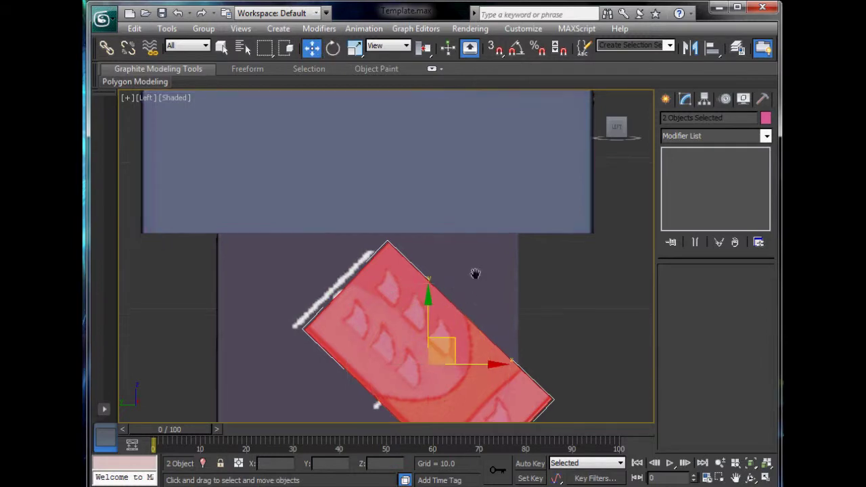
pyautogui.moveTo(453, 339); pyautogui.dragTo(435, 344)
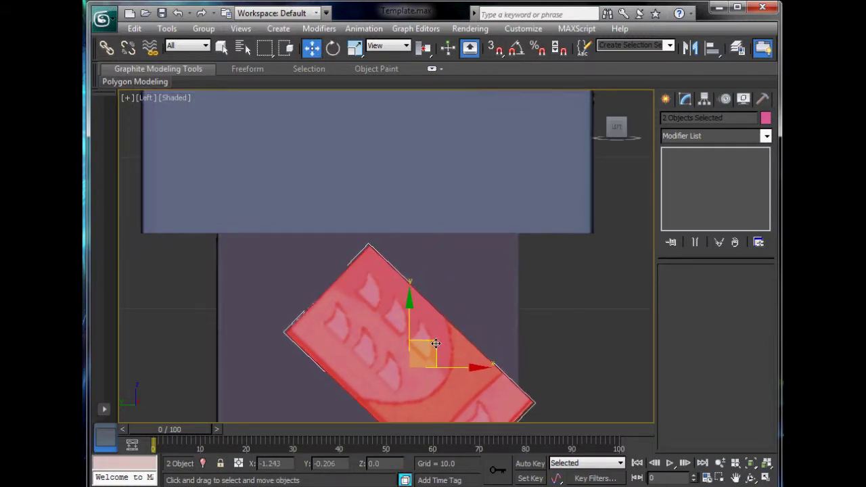
pyautogui.click(566, 294)
# Select the head in the perspective view and add an Edit Poly modifier to it.
pyautogui.scroll(-5, 567, 299)
pyautogui.hotkey('alt', 'w')
pyautogui.click(558, 388)
pyautogui.hotkey('alt', 'w')
pyautogui.keyDown('alt'); pyautogui.moveTo(574, 379); pyautogui.dragTo(526, 402, button='middle'); pyautogui.keyUp('alt')
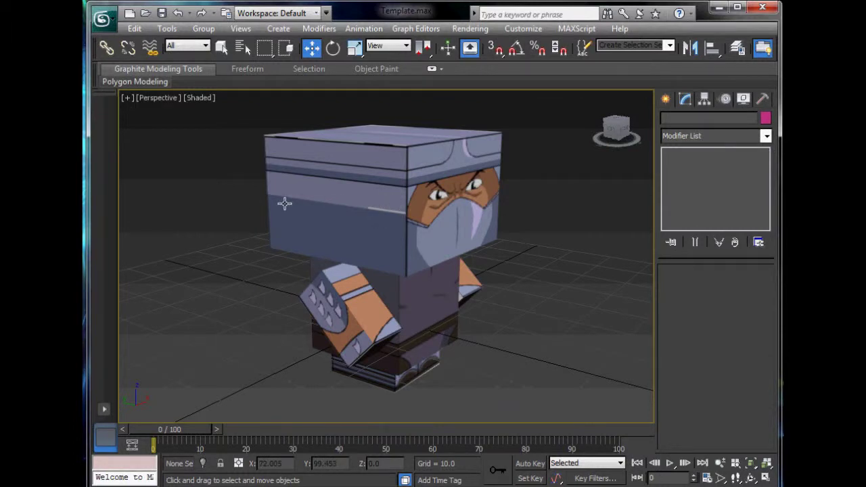
pyautogui.keyDown('alt'); pyautogui.moveTo(582, 155); pyautogui.dragTo(510, 181, button='middle'); pyautogui.keyUp('alt')
pyautogui.click(371, 204)
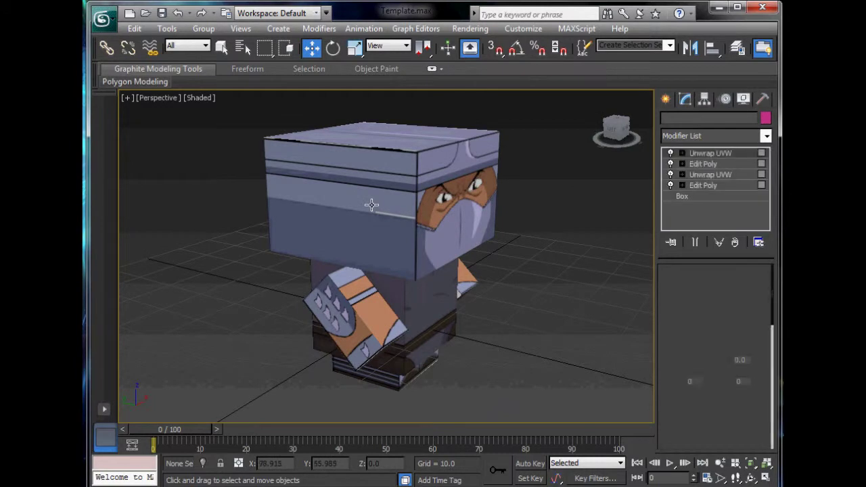
pyautogui.click(679, 136)
pyautogui.scroll(-3, 704, 203)
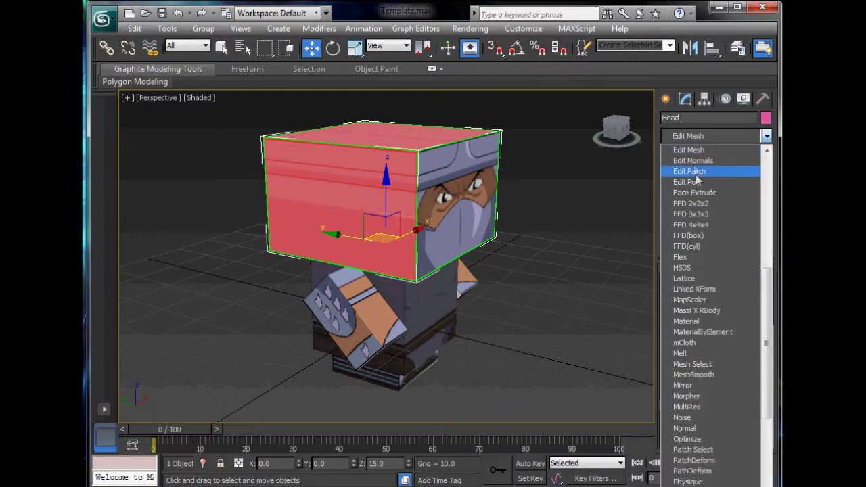
pyautogui.click(697, 187)
# Insert a horizontal edge loop around the head with Swift Loop, where the light and dark texture areas meet.
pyautogui.hotkey('alt', 'w')
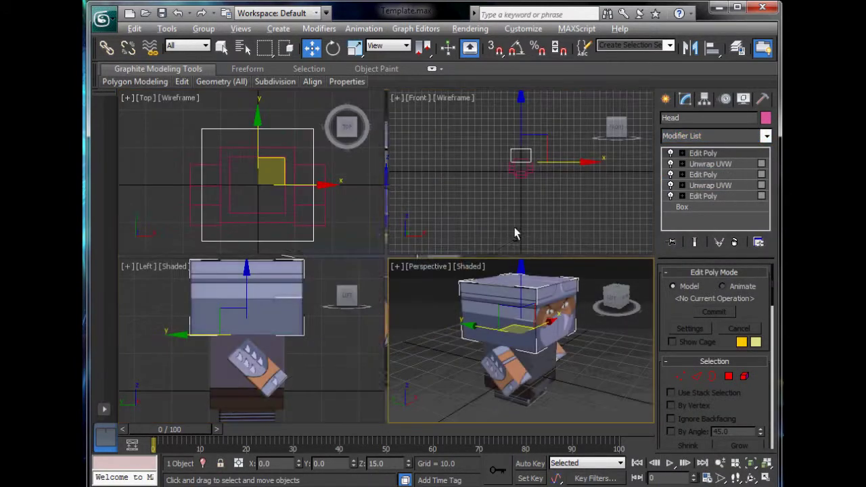
pyautogui.rightClick(210, 292)
pyautogui.hotkey('alt', 'w')
pyautogui.moveTo(272, 272); pyautogui.dragTo(280, 350, button='middle')
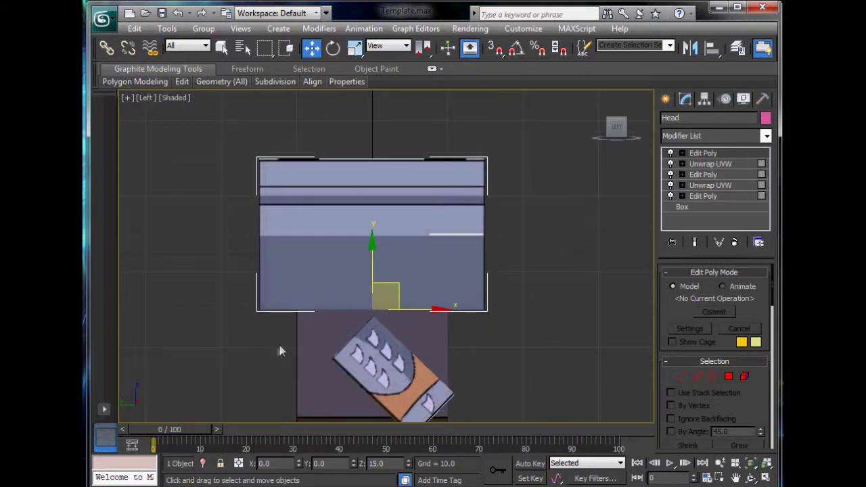
pyautogui.scroll(2, 298, 291)
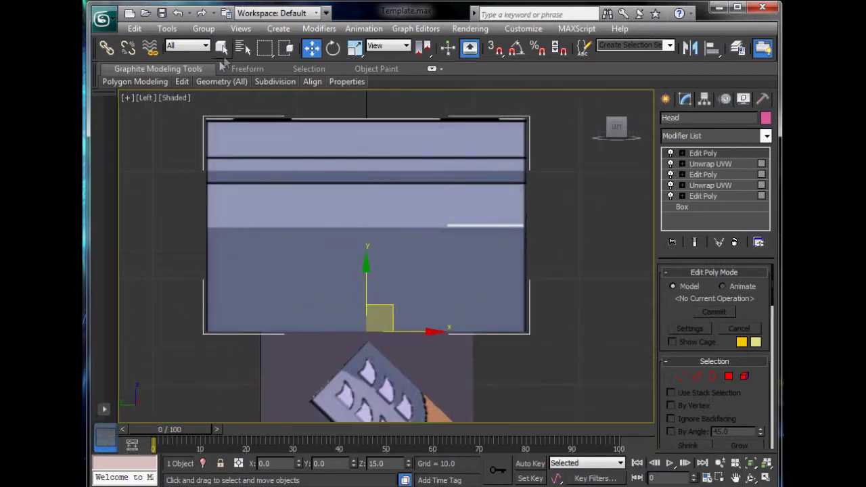
pyautogui.click(182, 82)
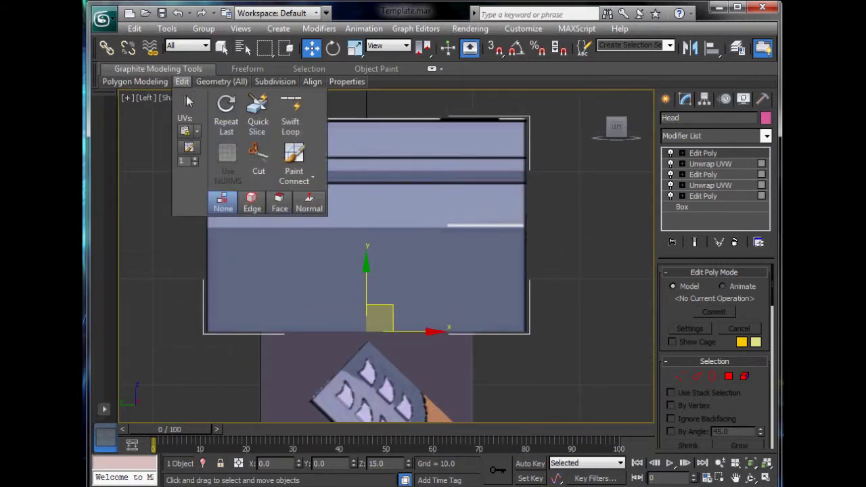
pyautogui.click(292, 119)
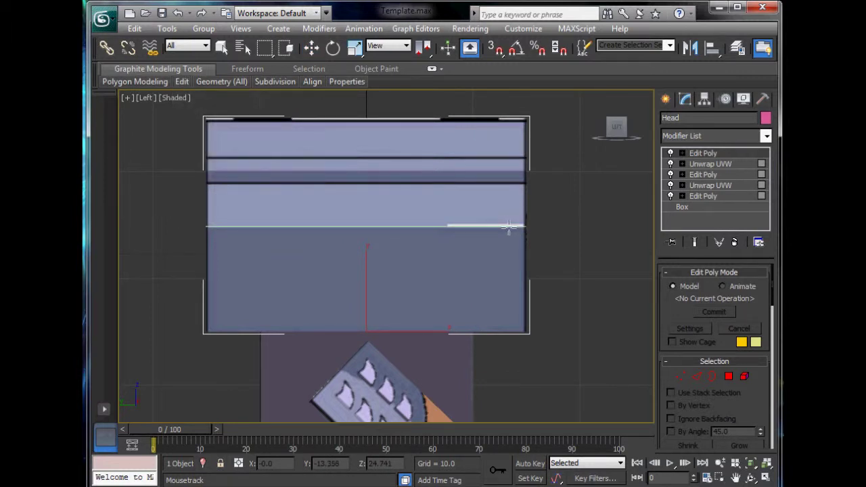
pyautogui.click(509, 226)
pyautogui.rightClick(584, 263)
# Select the head's four side polygons below the new edge loop.
pyautogui.press('4')
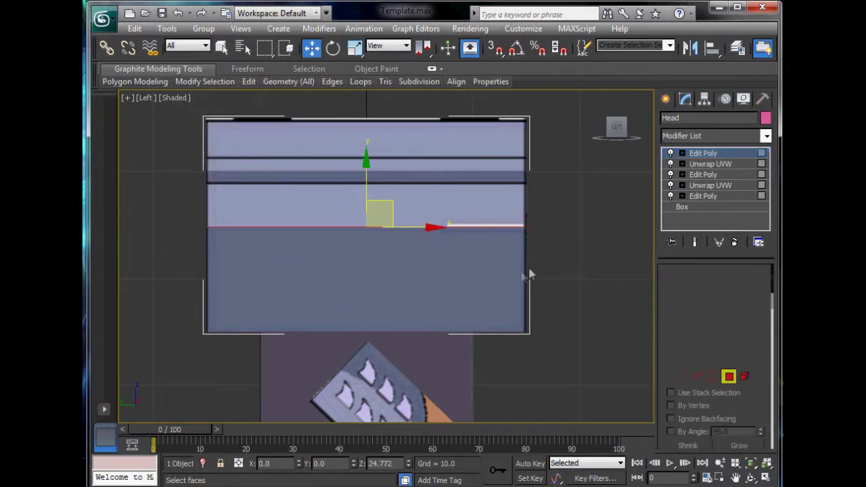
pyautogui.hotkey('ctrl', 'a')
pyautogui.moveTo(567, 262); pyautogui.dragTo(140, 248)
pyautogui.hotkey('alt', 'w')
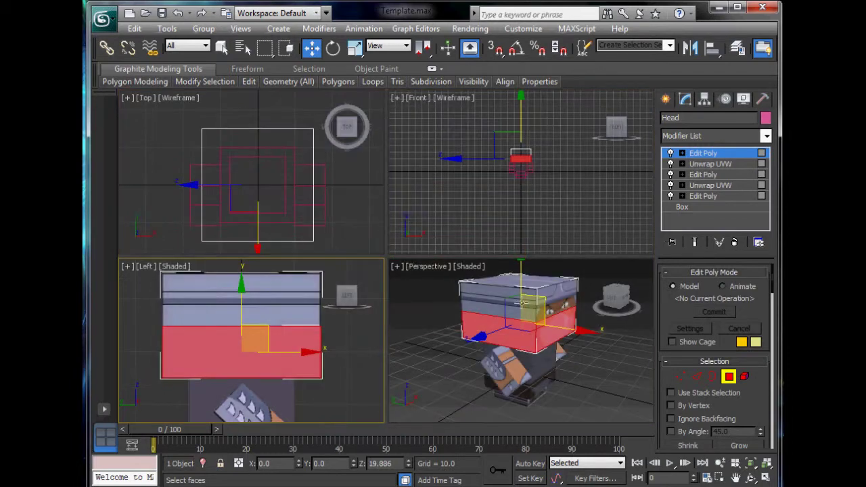
pyautogui.rightClick(552, 335)
pyautogui.hotkey('alt', 'w')
pyautogui.keyDown('alt'); pyautogui.moveTo(552, 335); pyautogui.dragTo(493, 318, button='middle'); pyautogui.keyUp('alt')
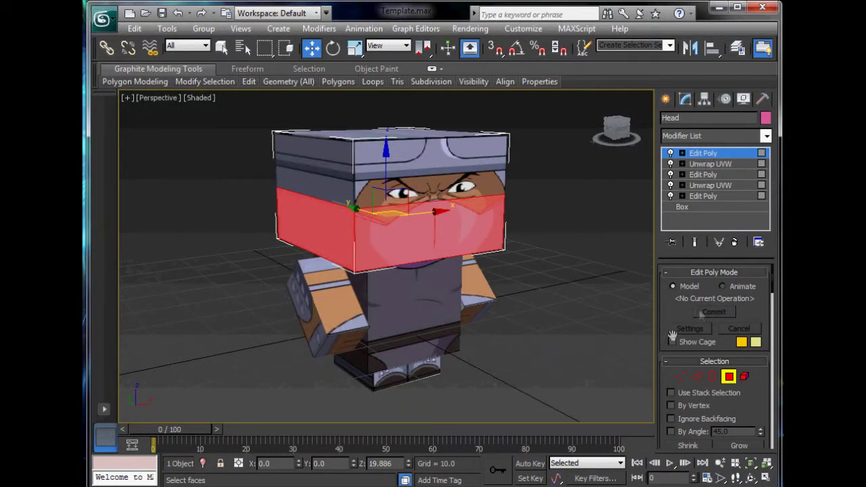
pyautogui.press('1')
pyautogui.press('4')
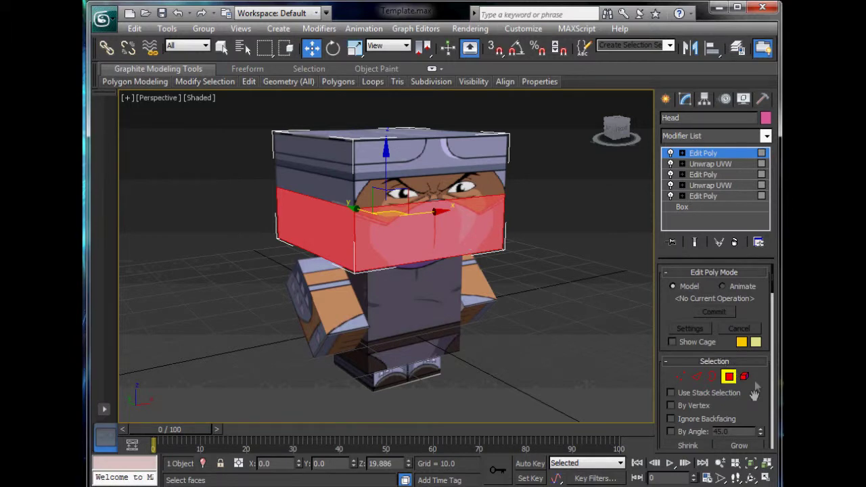
pyautogui.moveTo(755, 387); pyautogui.dragTo(741, 295)
pyautogui.scroll(-5, 708, 410)
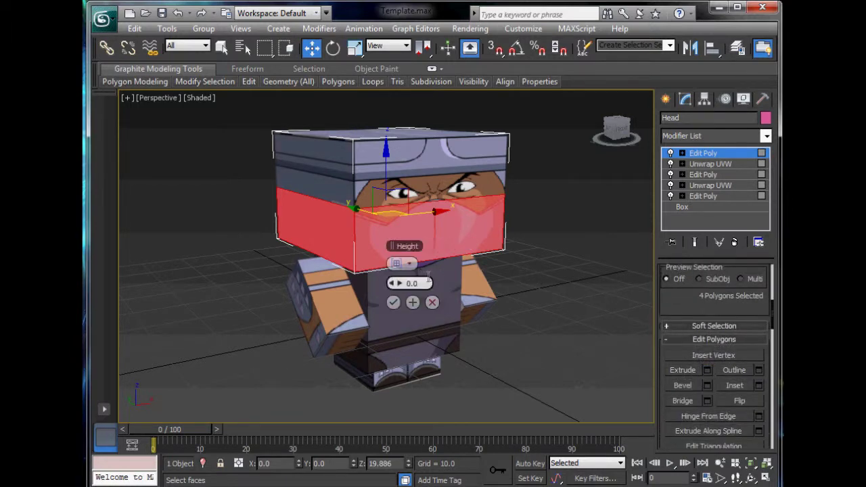
pyautogui.press('Return')
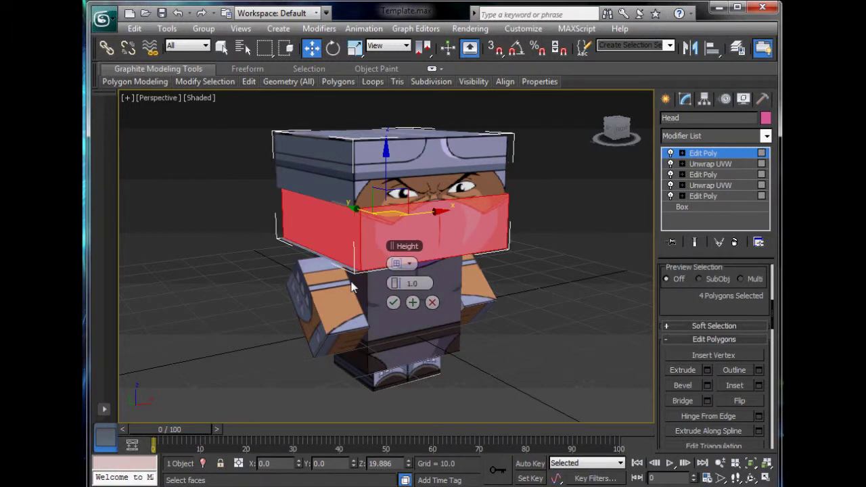
pyautogui.click(399, 263)
pyautogui.click(431, 304)
pyautogui.keyDown('alt'); pyautogui.moveTo(483, 292); pyautogui.dragTo(450, 301, button='middle'); pyautogui.keyUp('alt')
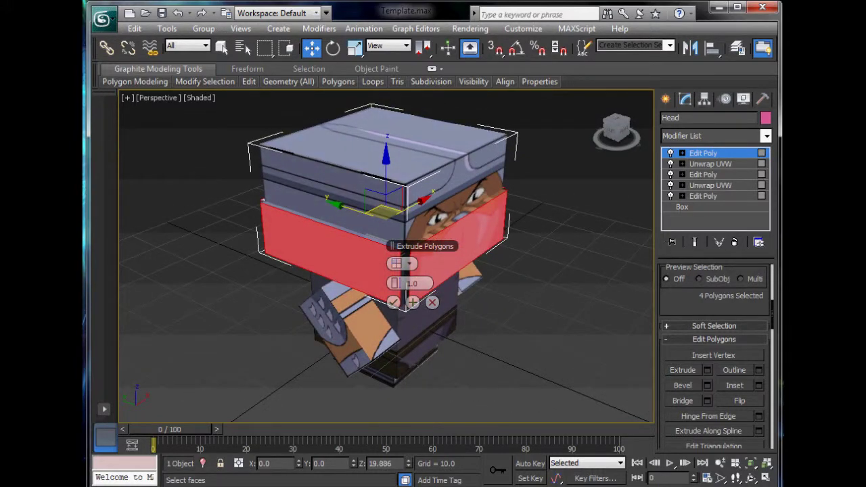
pyautogui.click(431, 302)
# Remove the lower front face from the selection and extrude the remaining three head polygons by 2.0 using Local Normals.
pyautogui.keyDown('alt'); pyautogui.click(420, 244); pyautogui.keyUp('alt')
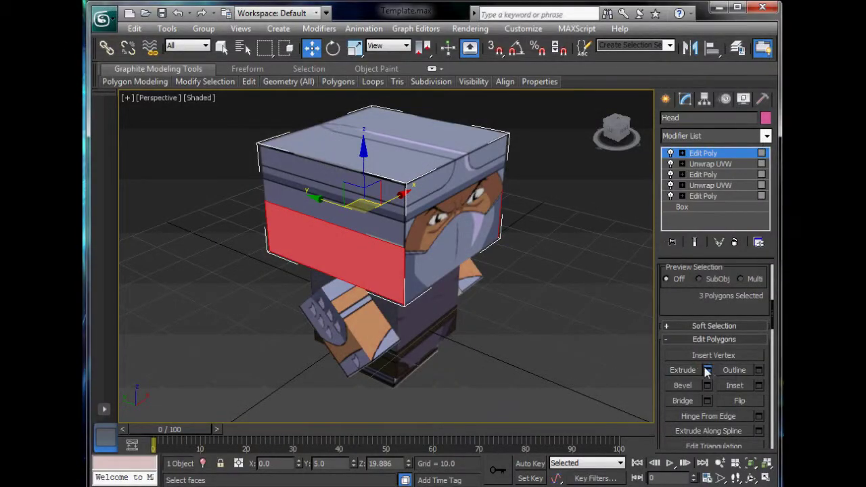
pyautogui.click(707, 370)
pyautogui.click(403, 263)
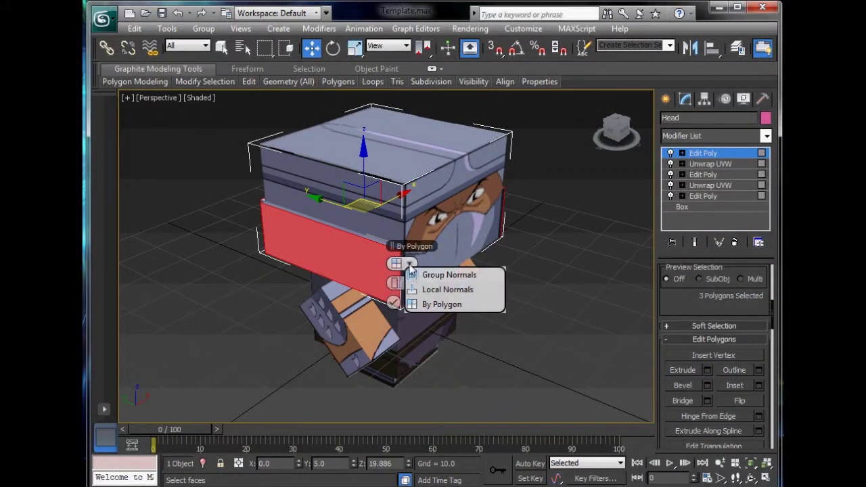
pyautogui.click(427, 288)
pyautogui.keyDown('alt'); pyautogui.moveTo(291, 292); pyautogui.dragTo(396, 321, button='middle'); pyautogui.keyUp('alt')
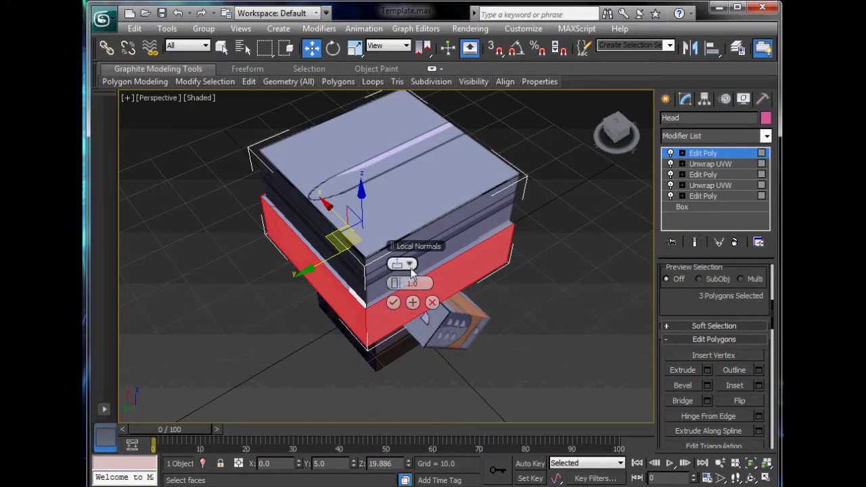
pyautogui.moveTo(405, 283); pyautogui.dragTo(414, 284)
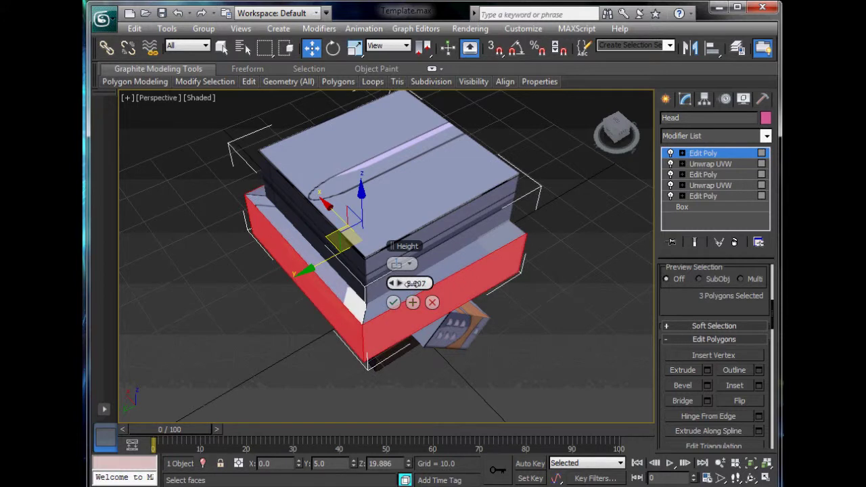
pyautogui.write('5')
pyautogui.press('Return')
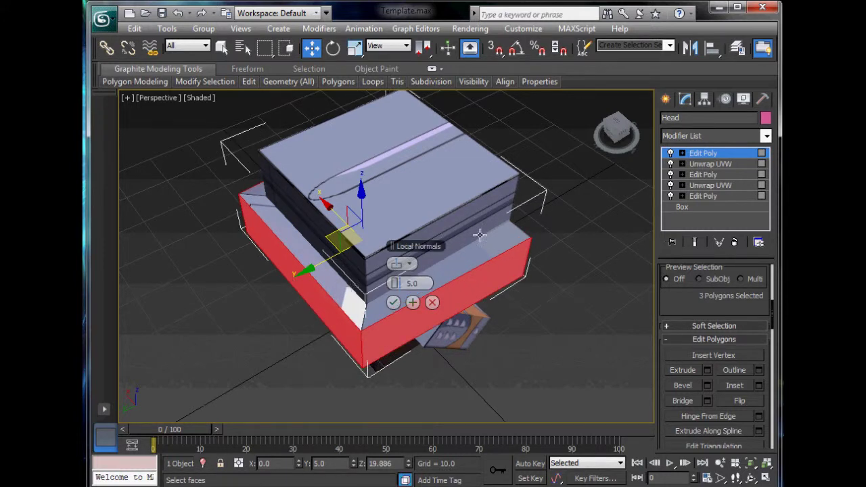
pyautogui.write('2')
pyautogui.press('Return')
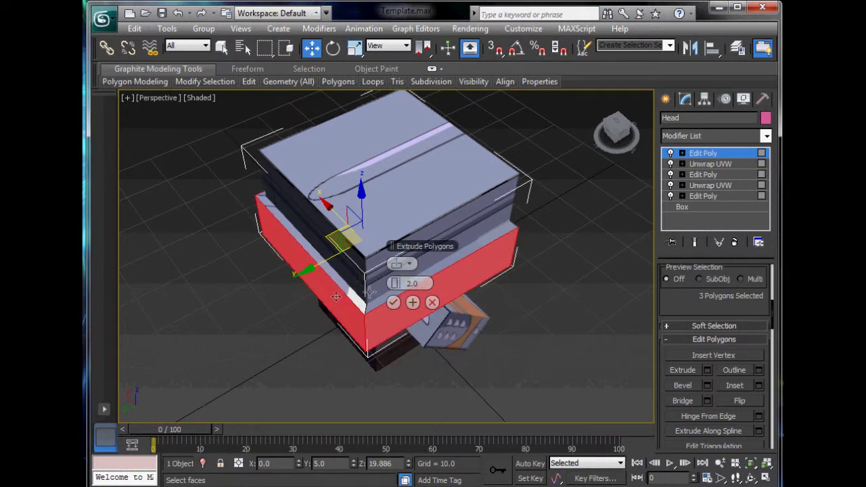
pyautogui.click(393, 303)
# In the front view, scale the extruded band's four upper outer vertices inward along X to meet the sides of the head.
pyautogui.keyDown('alt'); pyautogui.moveTo(512, 319); pyautogui.dragTo(325, 263, button='middle'); pyautogui.keyUp('alt')
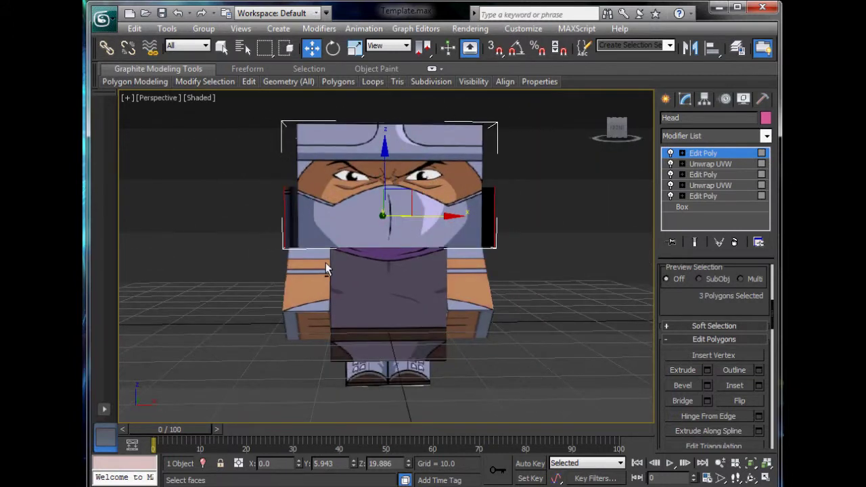
pyautogui.hotkey('alt', 'w')
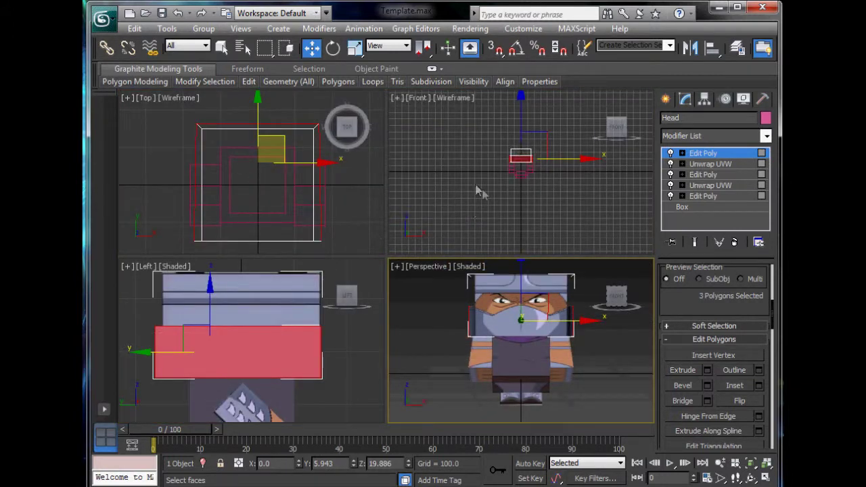
pyautogui.rightClick(519, 179)
pyautogui.hotkey('alt', 'w')
pyautogui.scroll(6, 367, 221)
pyautogui.moveTo(358, 203); pyautogui.dragTo(339, 256, button='middle')
pyautogui.scroll(3, 338, 255)
pyautogui.press('1')
pyautogui.moveTo(203, 218); pyautogui.dragTo(231, 239)
pyautogui.keyDown('ctrl'); pyautogui.moveTo(572, 237); pyautogui.dragTo(572, 236); pyautogui.keyUp('ctrl')
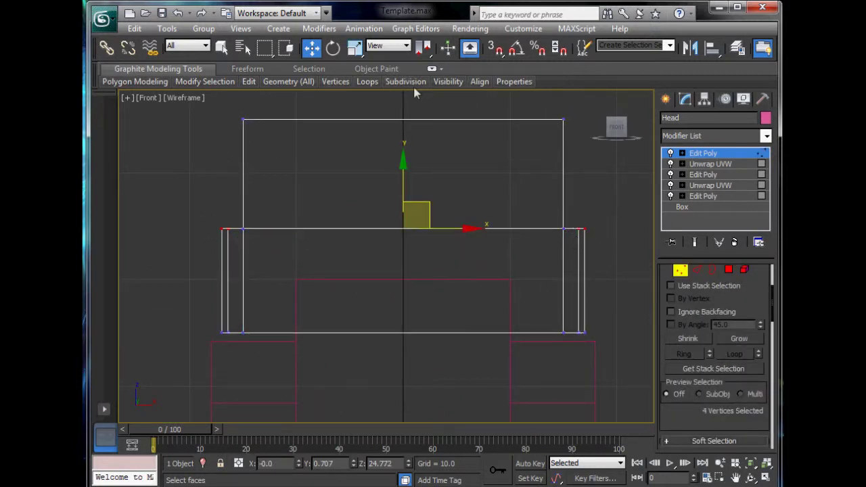
pyautogui.click(354, 49)
pyautogui.moveTo(476, 225)
pyautogui.mouseDown()
pyautogui.moveTo(462, 228)
pyautogui.moveTo(470, 228)
pyautogui.mouseUp()
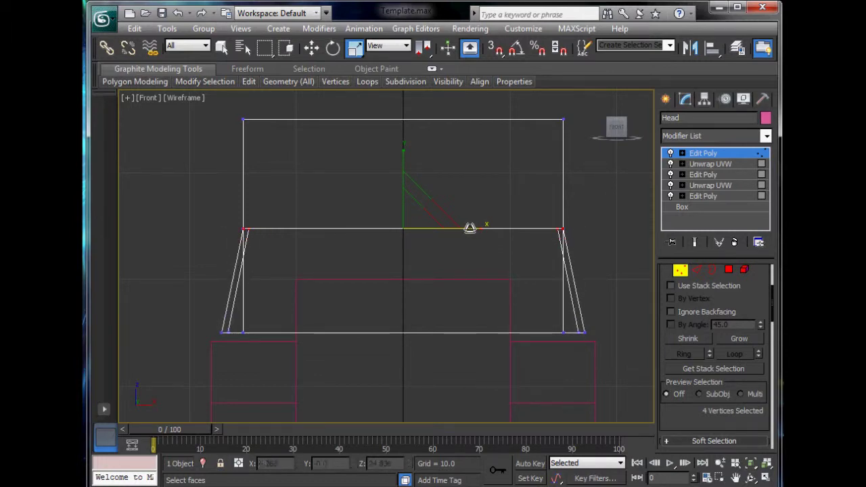
# In the left view, move the flared band's two rear upper vertices inward along X to meet the back of the head.
pyautogui.hotkey('alt', 'w')
pyautogui.rightClick(473, 345)
pyautogui.hotkey('alt', 'w')
pyautogui.keyDown('alt'); pyautogui.moveTo(450, 322); pyautogui.dragTo(644, 341, button='middle'); pyautogui.keyUp('alt')
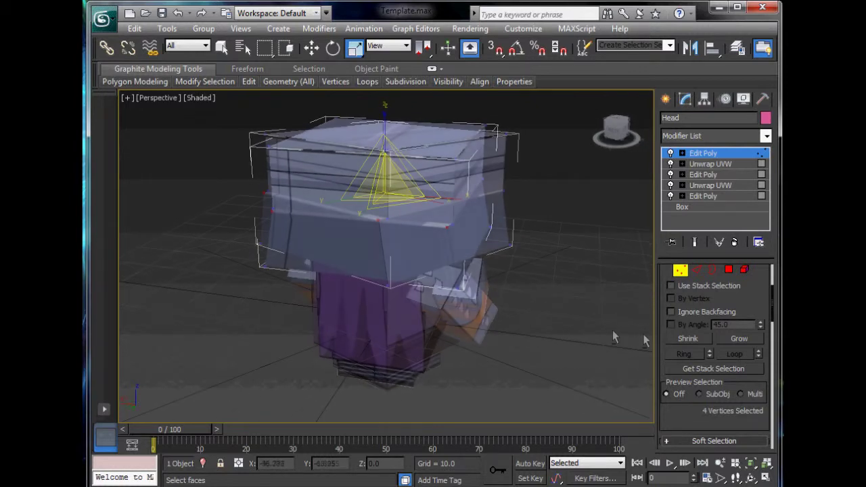
pyautogui.hotkey('alt', 'w')
pyautogui.rightClick(218, 324)
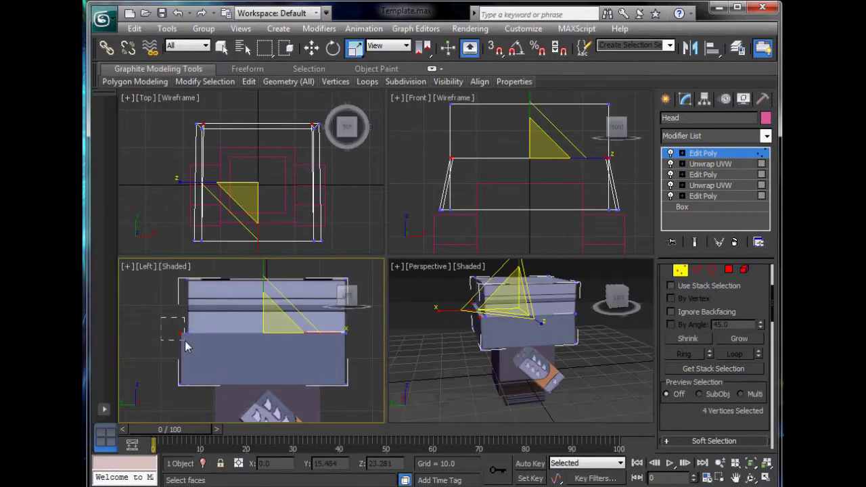
pyautogui.moveTo(187, 347); pyautogui.dragTo(187, 346)
pyautogui.click(311, 47)
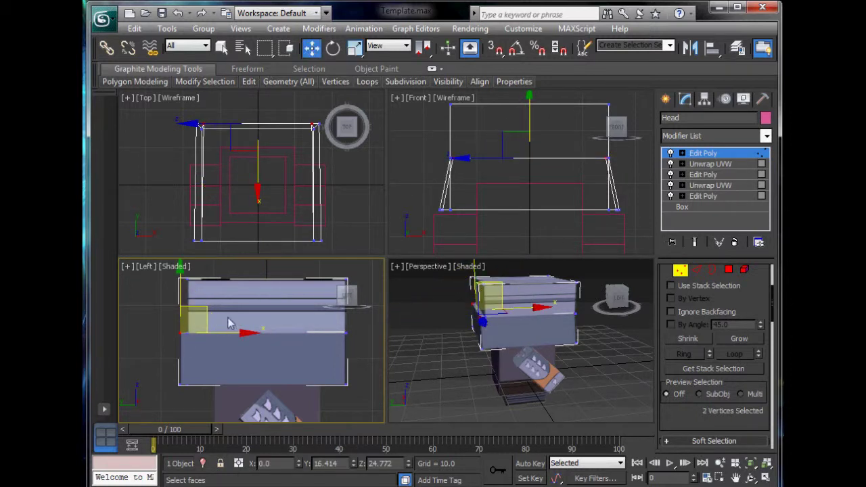
pyautogui.moveTo(238, 332); pyautogui.dragTo(243, 334)
pyautogui.scroll(5, 274, 338)
pyautogui.scroll(2, 304, 351)
pyautogui.moveTo(304, 351); pyautogui.dragTo(227, 395, button='middle')
pyautogui.moveTo(243, 362); pyautogui.dragTo(303, 345)
pyautogui.hotkey('ctrl', 'z')
pyautogui.moveTo(186, 324); pyautogui.dragTo(299, 352)
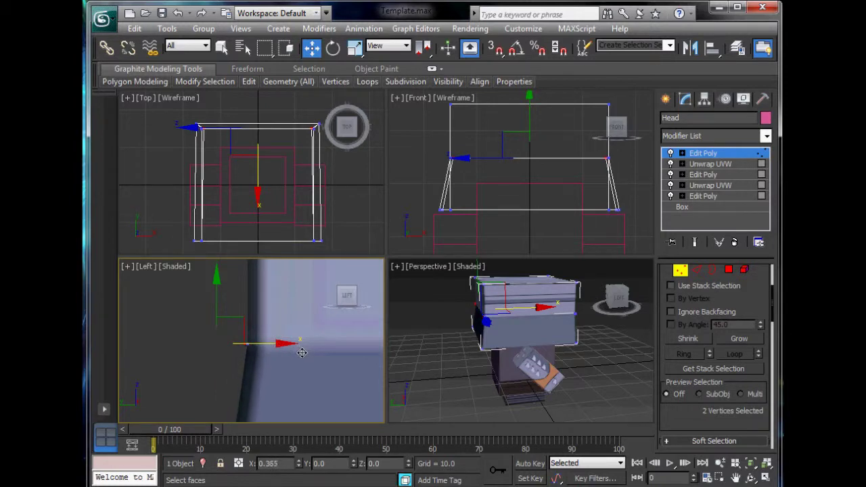
# Leave vertex editing, deselect the head and inspect the flared band's shape from the front corners in the perspective view.
pyautogui.click(591, 362)
pyautogui.hotkey('alt', 'w')
pyautogui.keyDown('alt'); pyautogui.moveTo(591, 362); pyautogui.dragTo(486, 303, button='middle'); pyautogui.keyUp('alt')
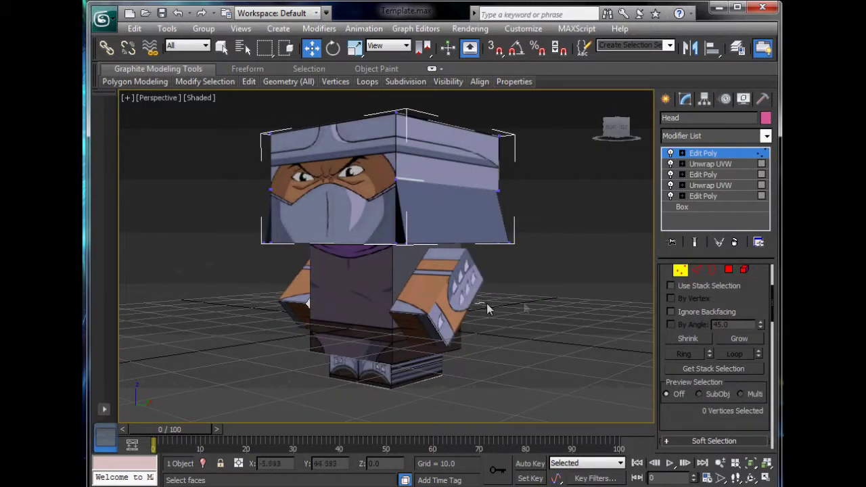
pyautogui.click(680, 270)
pyautogui.click(549, 306)
pyautogui.keyDown('alt'); pyautogui.moveTo(547, 306); pyautogui.dragTo(444, 287, button='middle'); pyautogui.keyUp('alt')
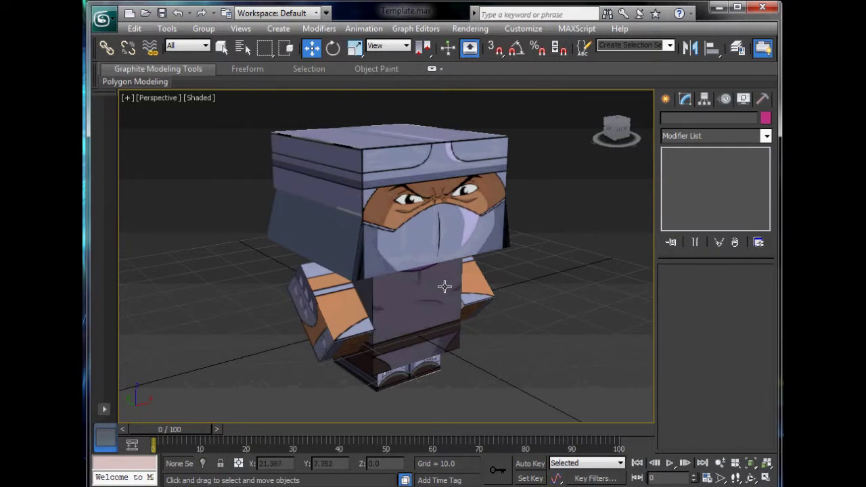
# Reselect the head and extend its polygon selection from the band's outer faces to its two front ends and three undersides.
pyautogui.press('m')
pyautogui.click(338, 230)
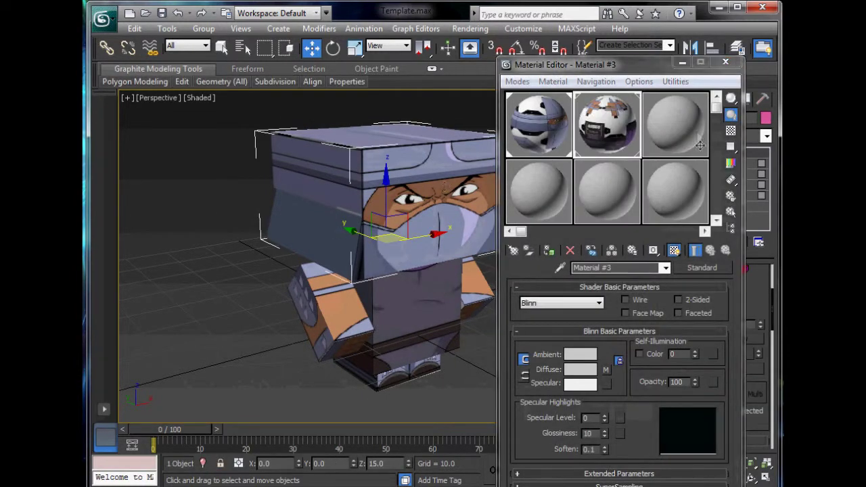
pyautogui.click(724, 62)
pyautogui.click(729, 269)
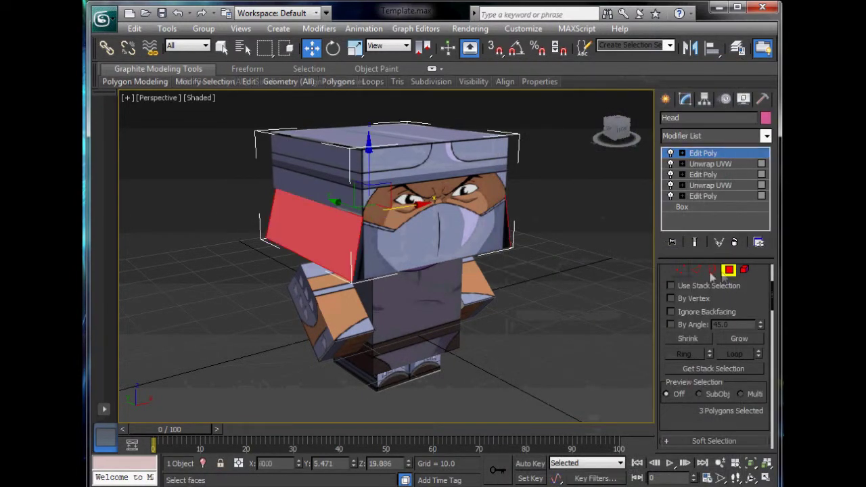
pyautogui.keyDown('ctrl'); pyautogui.click(357, 270); pyautogui.keyUp('ctrl')
pyautogui.keyDown('alt'); pyautogui.moveTo(401, 304); pyautogui.dragTo(392, 207, button='middle'); pyautogui.keyUp('alt')
pyautogui.keyDown('ctrl'); pyautogui.click(328, 202); pyautogui.keyUp('ctrl')
pyautogui.keyDown('alt'); pyautogui.moveTo(316, 213); pyautogui.dragTo(510, 272, button='middle'); pyautogui.keyUp('alt')
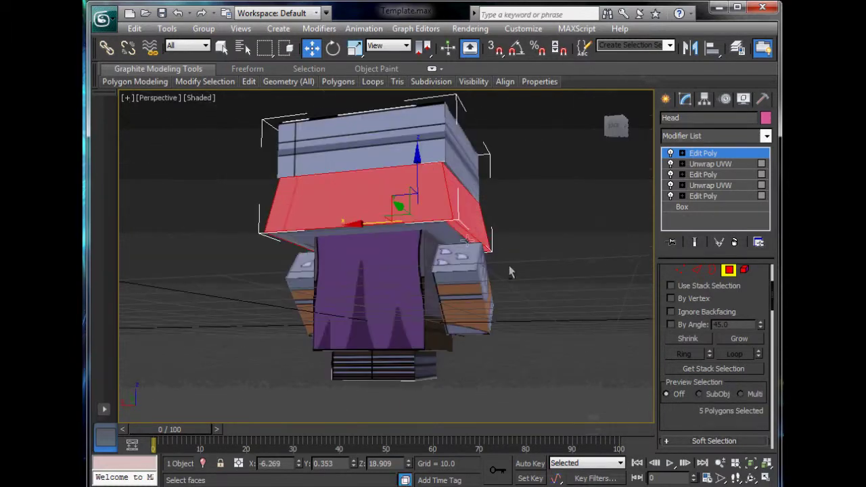
pyautogui.keyDown('alt'); pyautogui.moveTo(453, 218); pyautogui.dragTo(552, 231, button='middle'); pyautogui.keyUp('alt')
pyautogui.keyDown('ctrl'); pyautogui.click(448, 196); pyautogui.keyUp('ctrl')
pyautogui.keyDown('ctrl'); pyautogui.click(424, 201); pyautogui.keyUp('ctrl')
pyautogui.keyDown('alt'); pyautogui.moveTo(424, 200); pyautogui.dragTo(459, 254, button='middle'); pyautogui.keyUp('alt')
pyautogui.keyDown('ctrl'); pyautogui.click(461, 223); pyautogui.keyUp('ctrl')
pyautogui.keyDown('alt'); pyautogui.moveTo(462, 224); pyautogui.dragTo(524, 283, button='middle'); pyautogui.keyUp('alt')
# Apply an Unwrap UVW modifier to the selected band polygons and open the UV editor.
pyautogui.moveTo(695, 426); pyautogui.dragTo(713, 326)
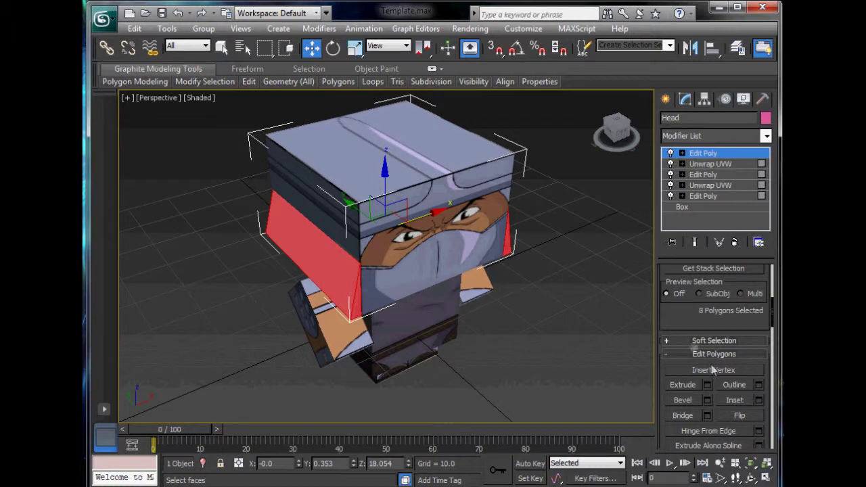
pyautogui.scroll(-4, 712, 368)
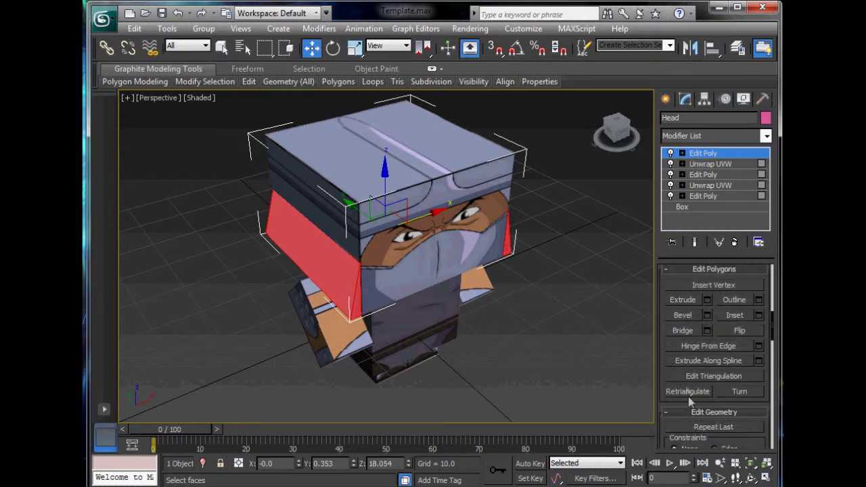
pyautogui.scroll(-4, 695, 398)
pyautogui.moveTo(424, 308); pyautogui.dragTo(384, 278, button='middle')
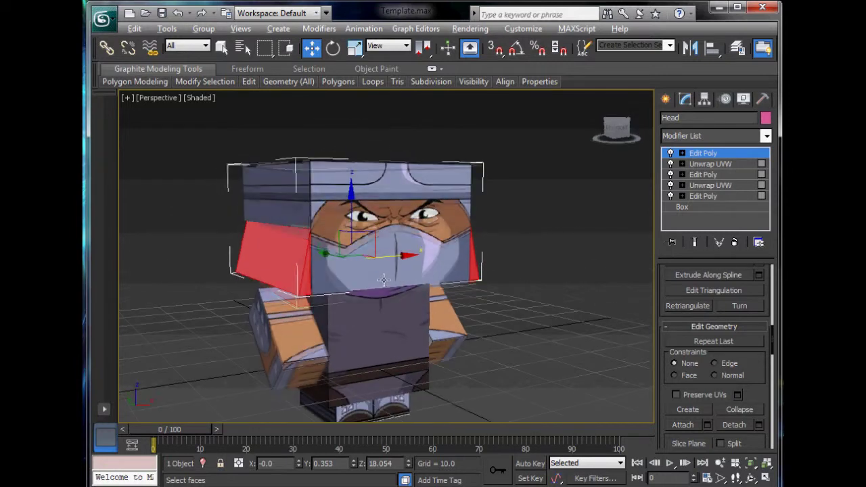
pyautogui.click(694, 132)
pyautogui.press('u')
pyautogui.press('Return')
pyautogui.press('Return')
pyautogui.click(718, 427)
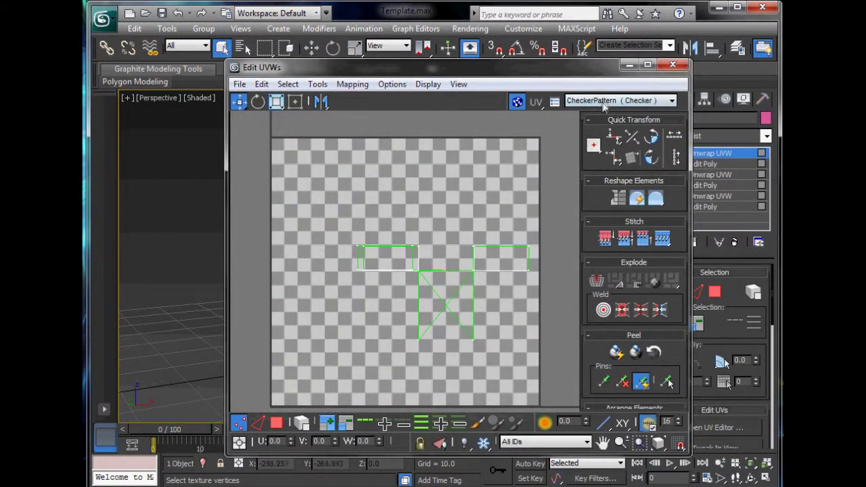
# Show the Head.jpg map behind the UVs and arrange the UV editor so the head model stays visible beside it.
pyautogui.click(615, 100)
pyautogui.click(611, 119)
pyautogui.moveTo(449, 224); pyautogui.dragTo(497, 182, button='middle')
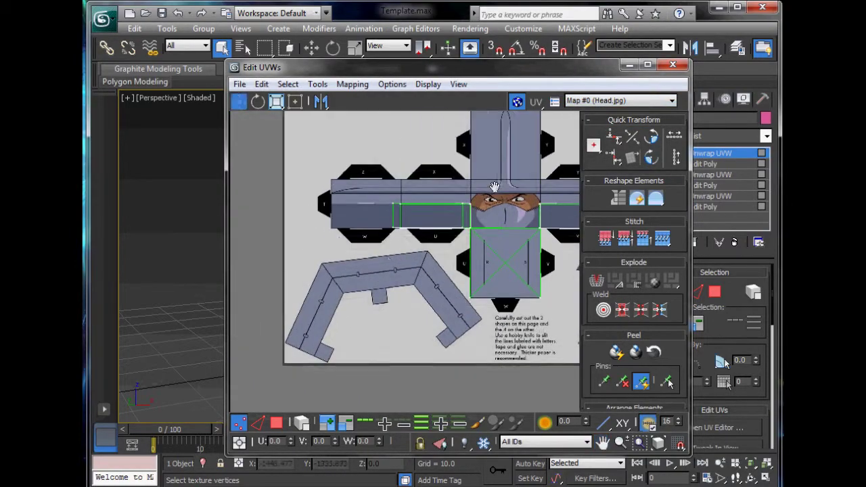
pyautogui.moveTo(357, 69); pyautogui.dragTo(578, 65)
pyautogui.moveTo(282, 266); pyautogui.dragTo(201, 292, button='middle')
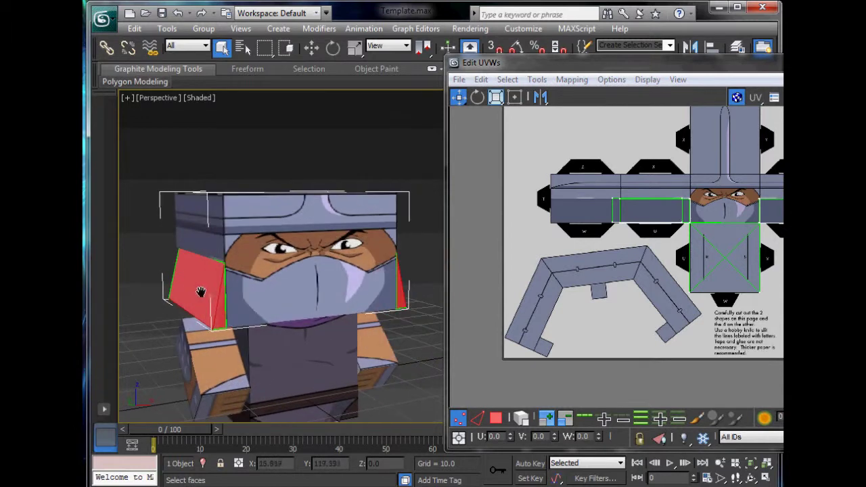
pyautogui.keyDown('alt'); pyautogui.moveTo(283, 309); pyautogui.dragTo(274, 291, button='middle'); pyautogui.keyUp('alt')
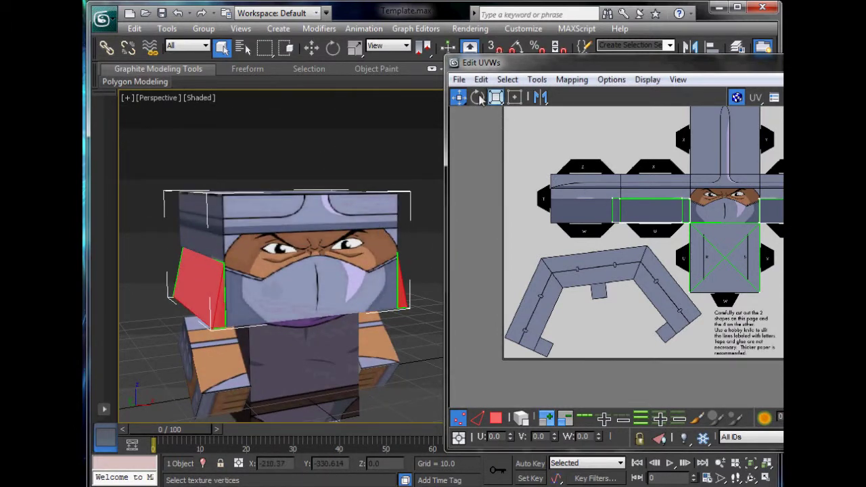
# Select the UV polygon of the band's rear face and move it onto the middle segment of the template's separate band artwork.
pyautogui.click(497, 418)
pyautogui.click(514, 222)
pyautogui.click(640, 201)
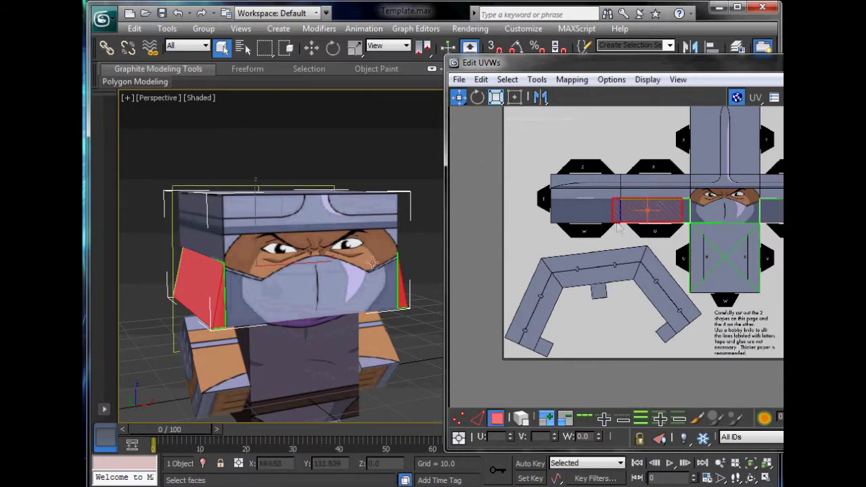
pyautogui.keyDown('alt'); pyautogui.moveTo(247, 272); pyautogui.dragTo(412, 269, button='middle'); pyautogui.keyUp('alt')
pyautogui.moveTo(413, 269); pyautogui.dragTo(443, 265, button='middle')
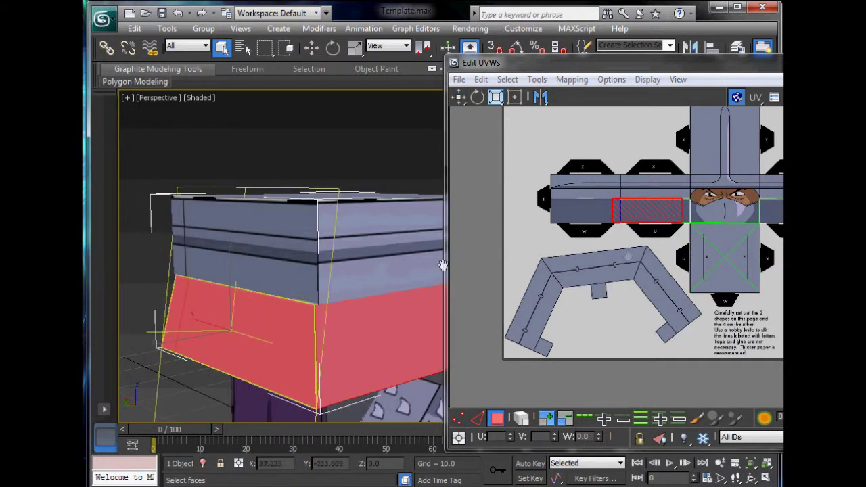
pyautogui.moveTo(661, 211); pyautogui.dragTo(635, 223, button='middle')
pyautogui.press('w')
pyautogui.moveTo(633, 223); pyautogui.dragTo(595, 305)
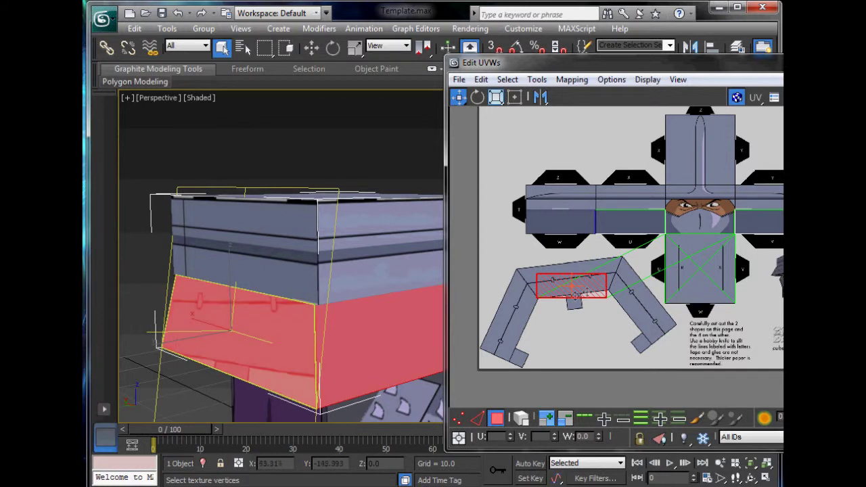
# Rotate and reposition the rear face's UV polygon so its lower edge aligns with the middle band segment's lower edge.
pyautogui.moveTo(380, 311); pyautogui.dragTo(439, 285, button='middle')
pyautogui.scroll(5, 541, 284)
pyautogui.moveTo(573, 295)
pyautogui.mouseDown(button='middle')
pyautogui.moveTo(562, 290)
pyautogui.moveTo(561, 303)
pyautogui.mouseUp(button='middle')
pyautogui.press('e')
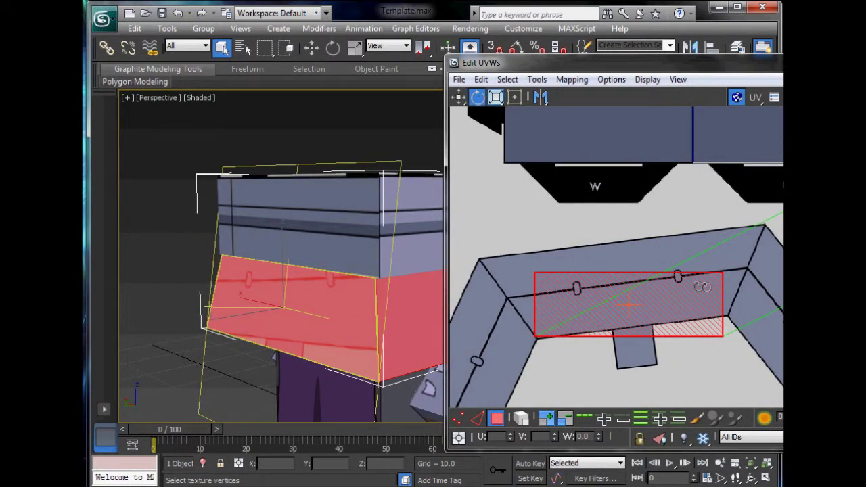
pyautogui.moveTo(716, 279)
pyautogui.mouseDown()
pyautogui.moveTo(704, 256)
pyautogui.moveTo(717, 263)
pyautogui.mouseUp()
pyautogui.click(459, 98)
pyautogui.moveTo(591, 306); pyautogui.dragTo(588, 296)
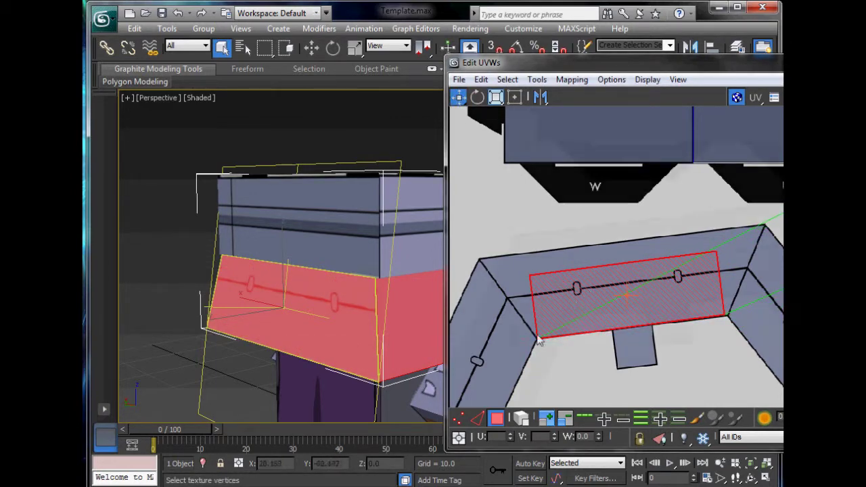
# Move the rear face's two upper UV vertices out to the upper corners of the template's middle band segment.
pyautogui.moveTo(538, 332); pyautogui.dragTo(615, 296, button='middle')
pyautogui.press('1')
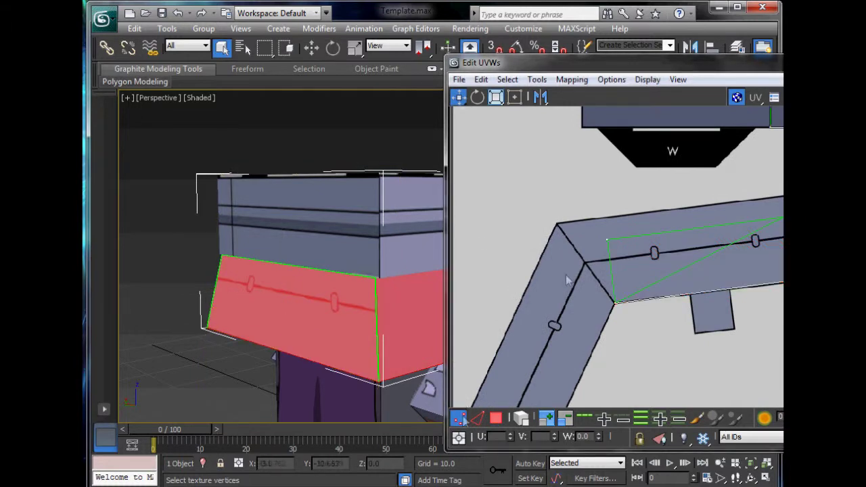
pyautogui.moveTo(607, 239); pyautogui.dragTo(557, 223)
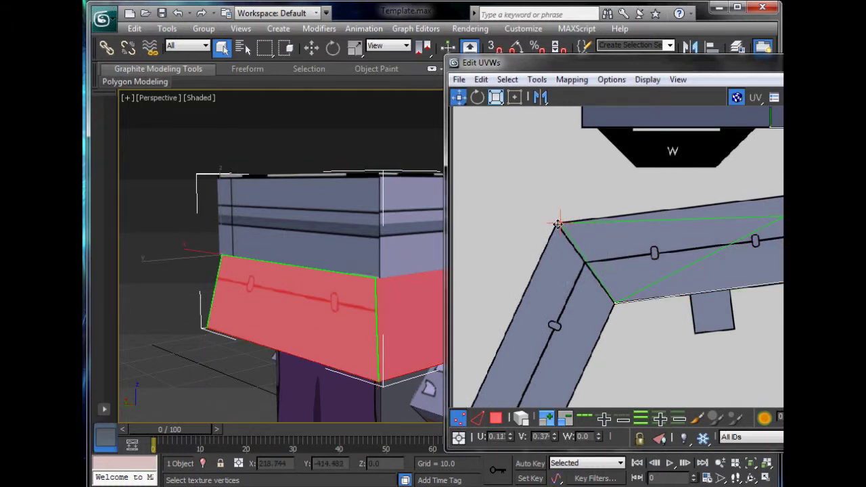
pyautogui.moveTo(678, 243); pyautogui.dragTo(538, 290, button='middle')
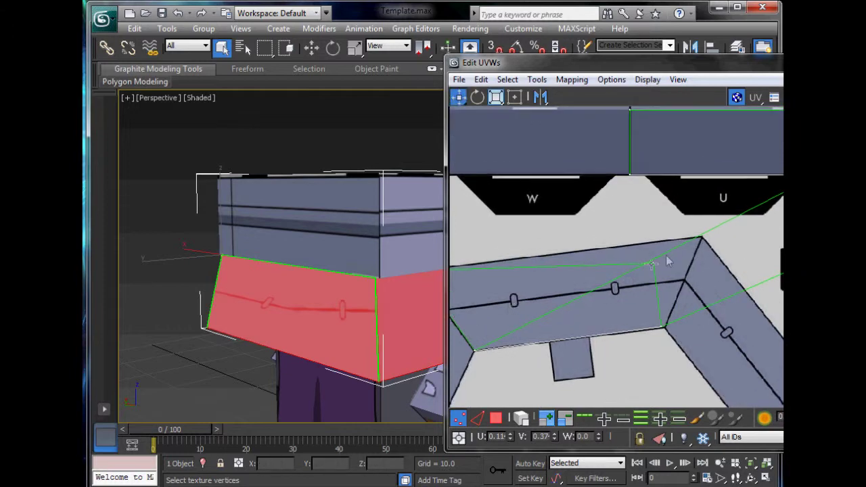
pyautogui.moveTo(652, 262); pyautogui.dragTo(700, 234)
# Move the UV polygon from the head side marked U onto the template's left band segment, matching its lower end corner.
pyautogui.keyDown('alt'); pyautogui.moveTo(401, 313); pyautogui.dragTo(344, 320, button='middle'); pyautogui.keyUp('alt')
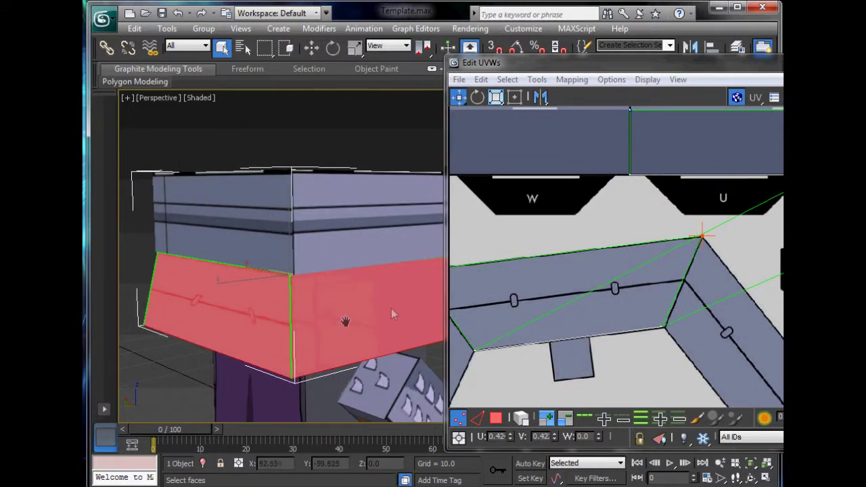
pyautogui.scroll(-3, 642, 320)
pyautogui.moveTo(643, 321); pyautogui.dragTo(601, 355, button='middle')
pyautogui.press('3')
pyautogui.click(621, 215)
pyautogui.keyDown('alt'); pyautogui.moveTo(355, 299); pyautogui.dragTo(207, 318, button='middle'); pyautogui.keyUp('alt')
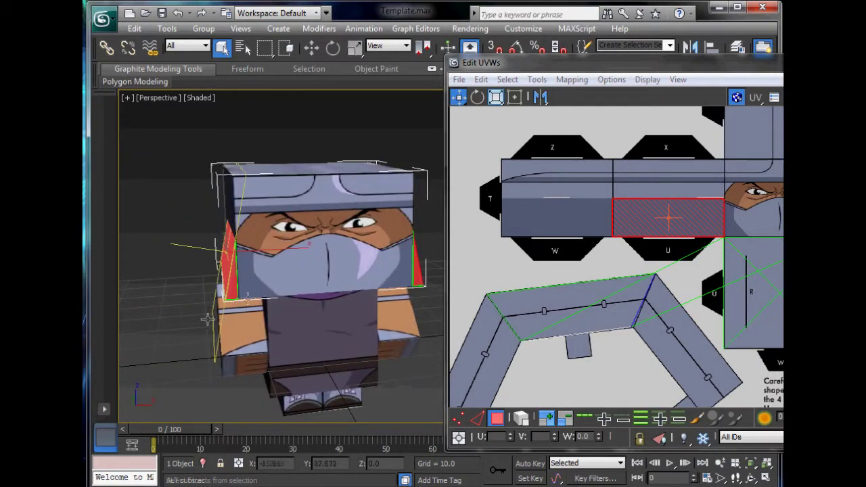
pyautogui.moveTo(270, 313); pyautogui.dragTo(347, 304, button='middle')
pyautogui.moveTo(639, 218); pyautogui.dragTo(491, 352)
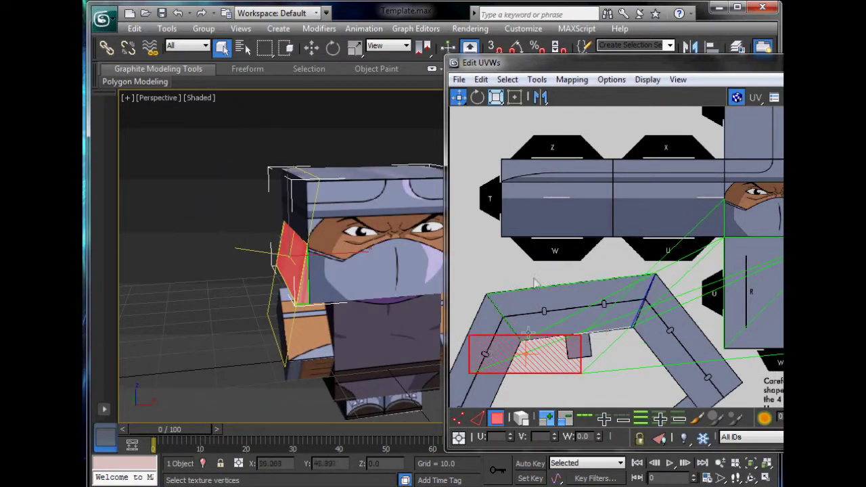
pyautogui.moveTo(529, 274); pyautogui.dragTo(643, 189, button='middle')
pyautogui.moveTo(597, 275); pyautogui.dragTo(598, 343)
pyautogui.moveTo(600, 318); pyautogui.dragTo(600, 231, button='middle')
pyautogui.scroll(1, 600, 231)
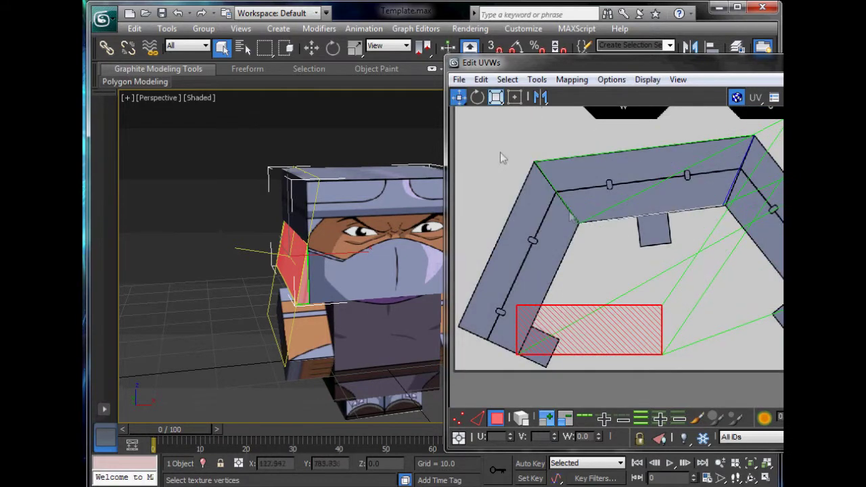
# Move this side face's remaining UV vertices to the corners of the template's left band segment.
pyautogui.click(458, 418)
pyautogui.moveTo(497, 314); pyautogui.dragTo(549, 293, button='middle')
pyautogui.click(522, 301)
pyautogui.moveTo(726, 277); pyautogui.dragTo(598, 135)
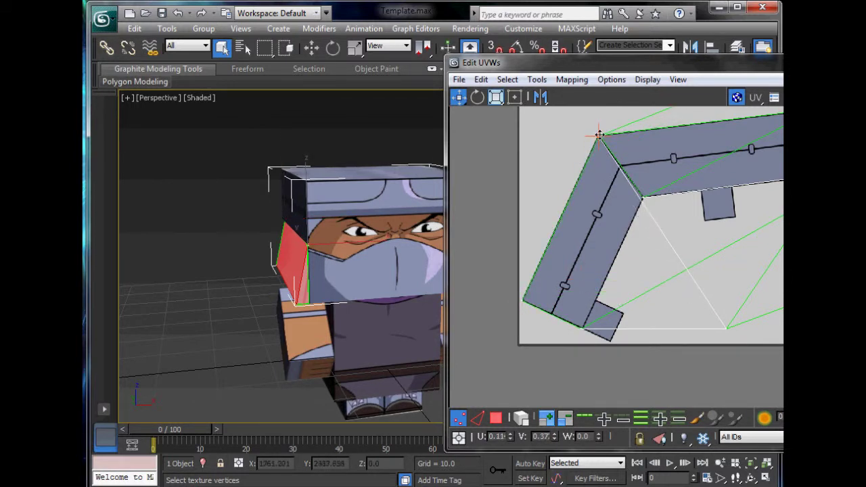
pyautogui.moveTo(727, 327); pyautogui.dragTo(642, 195)
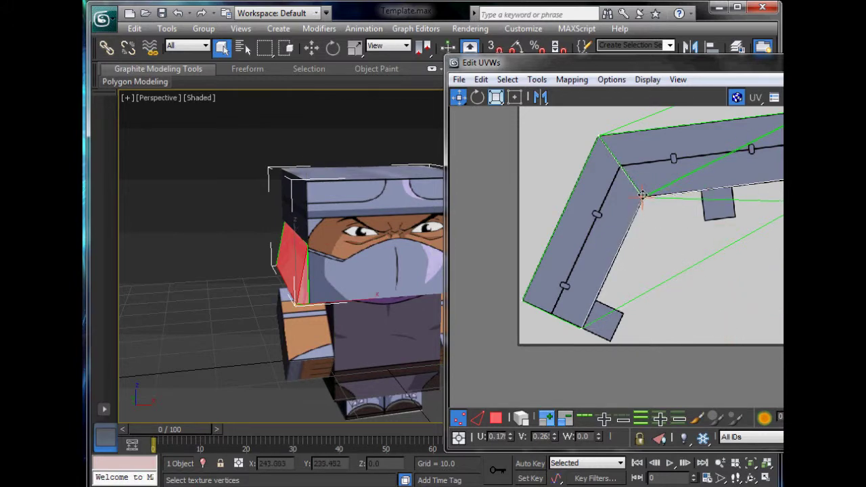
# Select the UV polygon on the head side marked V and move it to the upper corner of the template's right band segment.
pyautogui.keyDown('alt'); pyautogui.moveTo(247, 310); pyautogui.dragTo(426, 318, button='middle'); pyautogui.keyUp('alt')
pyautogui.moveTo(705, 253); pyautogui.dragTo(669, 272, button='middle')
pyautogui.scroll(-5, 668, 272)
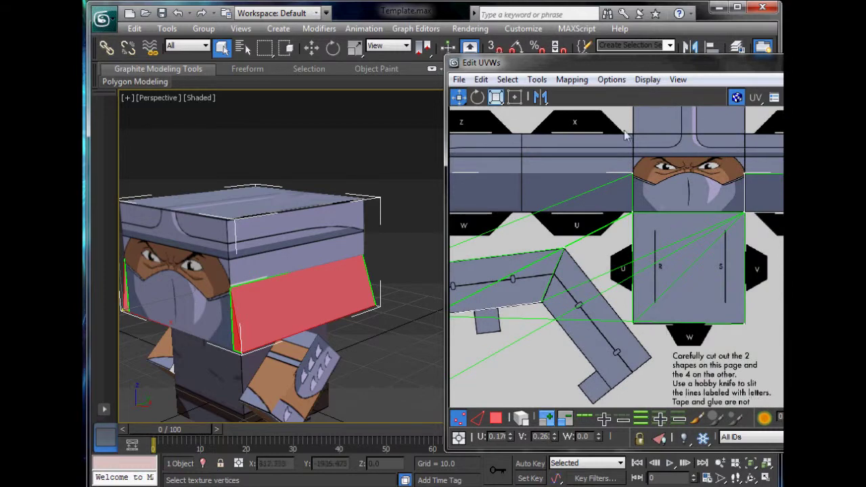
pyautogui.click(496, 418)
pyautogui.click(767, 194)
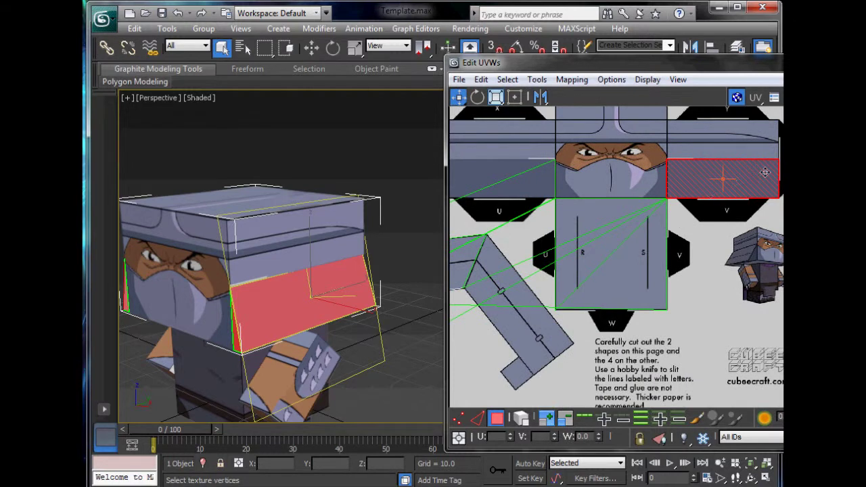
pyautogui.moveTo(740, 176); pyautogui.dragTo(559, 249)
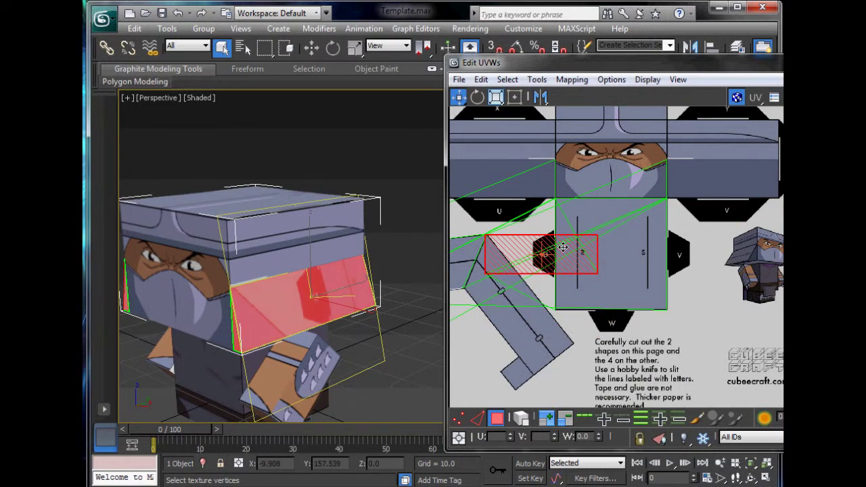
# Move the V side face's remaining UV vertices to the corners of the right band segment and close the UV editor.
pyautogui.press('1')
pyautogui.moveTo(493, 263); pyautogui.dragTo(464, 289)
pyautogui.moveTo(596, 274); pyautogui.dragTo(534, 374)
pyautogui.moveTo(598, 235); pyautogui.dragTo(572, 344)
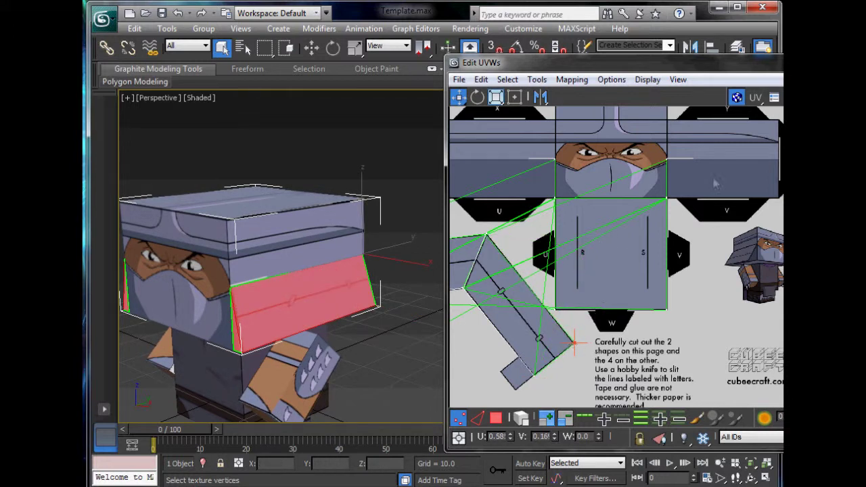
pyautogui.hotkey('alt', 'F4')
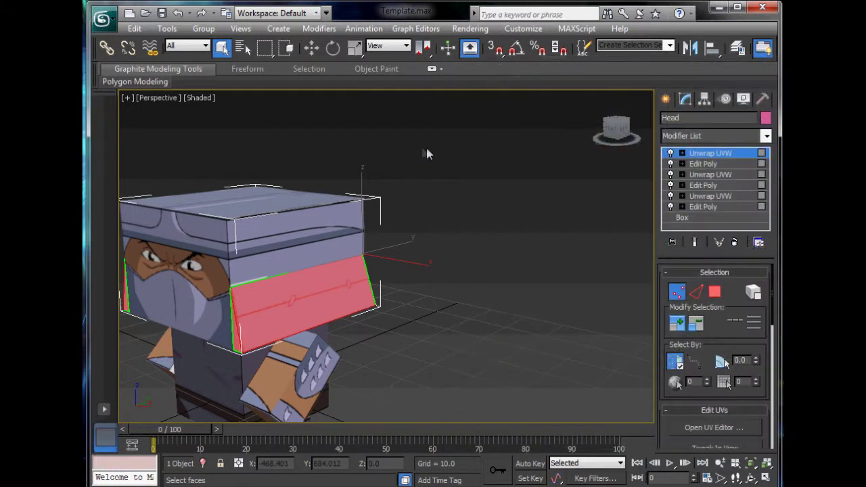
# Leave UV vertex editing, deselect the head and examine the band's front edges beside the face.
pyautogui.click(729, 155)
pyautogui.click(582, 201)
pyautogui.scroll(-5, 478, 247)
pyautogui.keyDown('alt'); pyautogui.moveTo(478, 246); pyautogui.dragTo(153, 265, button='middle'); pyautogui.keyUp('alt')
pyautogui.scroll(5, 290, 264)
pyautogui.moveTo(263, 310); pyautogui.dragTo(295, 280, button='middle')
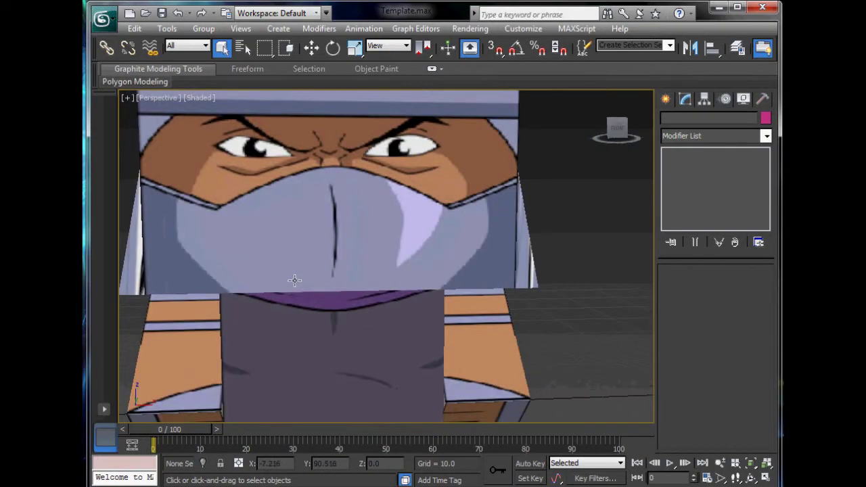
pyautogui.keyDown('alt'); pyautogui.moveTo(375, 282); pyautogui.dragTo(412, 287, button='middle'); pyautogui.keyUp('alt')
pyautogui.scroll(-5, 345, 291)
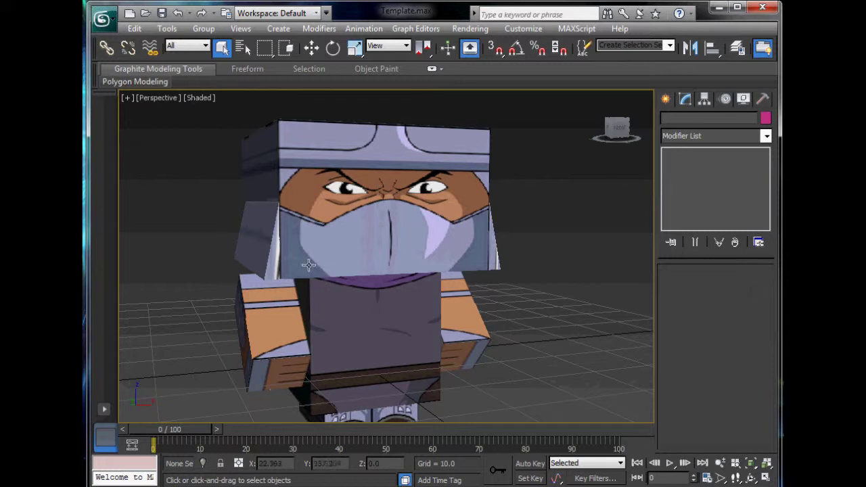
# Select the narrow triangular faces at both front ends of the head's band and open them in the UV editor.
pyautogui.click(277, 260)
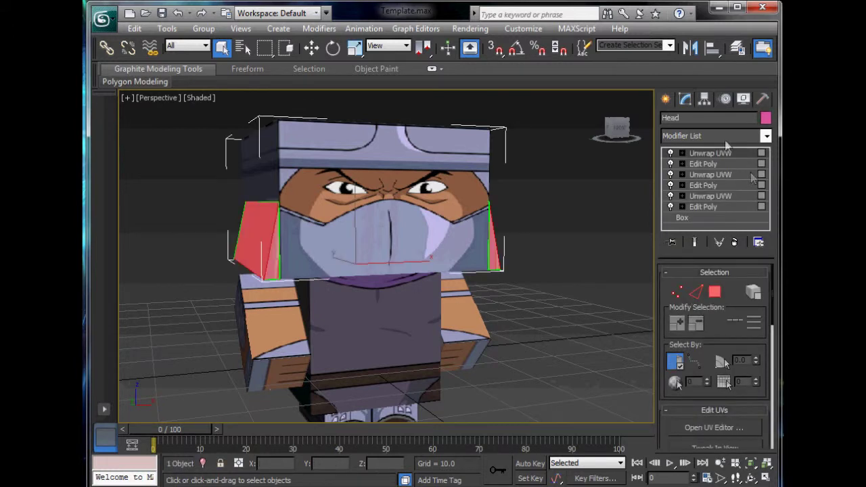
pyautogui.click(681, 153)
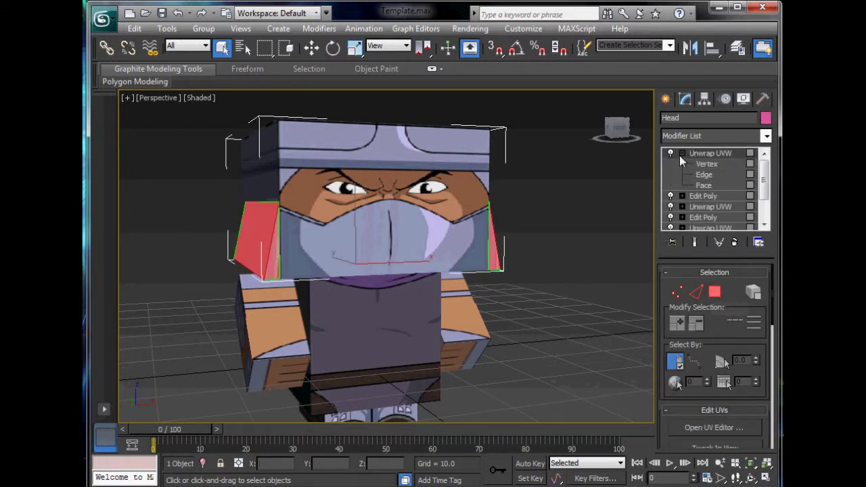
pyautogui.click(703, 186)
pyautogui.click(268, 265)
pyautogui.keyDown('ctrl'); pyautogui.click(492, 259); pyautogui.keyUp('ctrl')
pyautogui.click(713, 428)
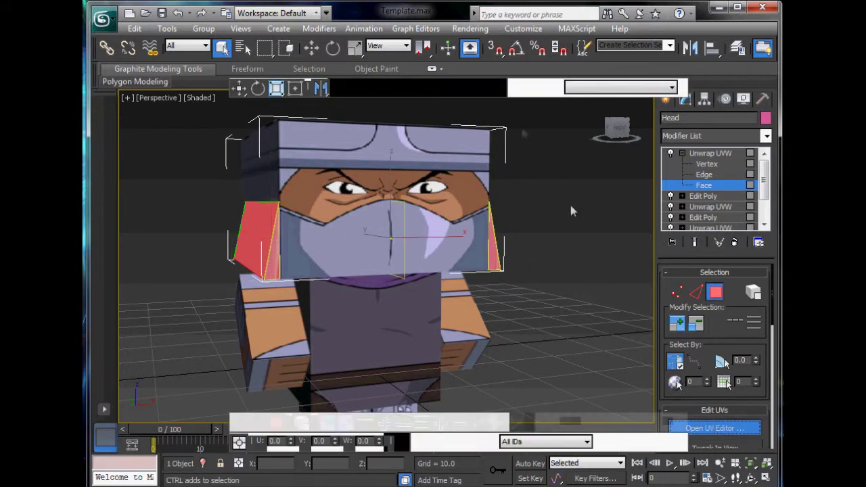
# Move the two UV vertices from the face artwork's left edge onto the left end of the template's middle band segment.
pyautogui.moveTo(667, 186); pyautogui.dragTo(762, 201, button='middle')
pyautogui.moveTo(624, 171)
pyautogui.mouseDown(button='middle')
pyautogui.moveTo(725, 157)
pyautogui.moveTo(683, 178)
pyautogui.mouseUp(button='middle')
pyautogui.press('1')
pyautogui.click(709, 178)
pyautogui.keyDown('ctrl'); pyautogui.click(709, 216); pyautogui.keyUp('ctrl')
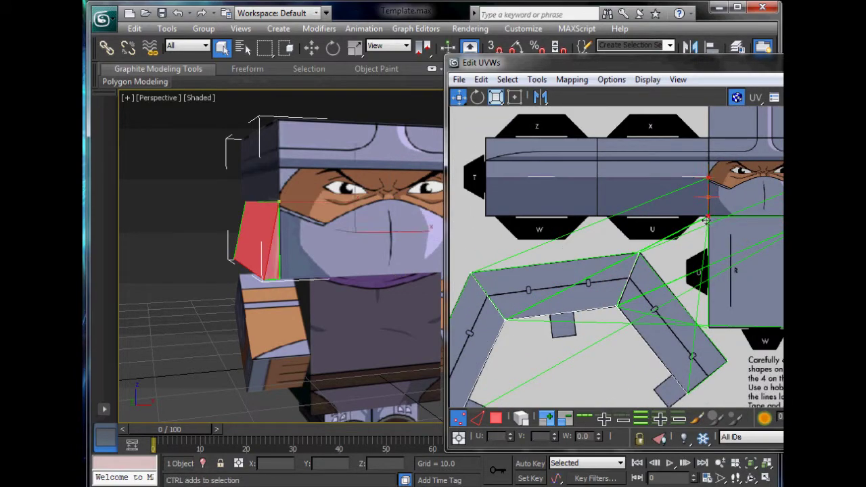
pyautogui.click(737, 199)
pyautogui.click(708, 215)
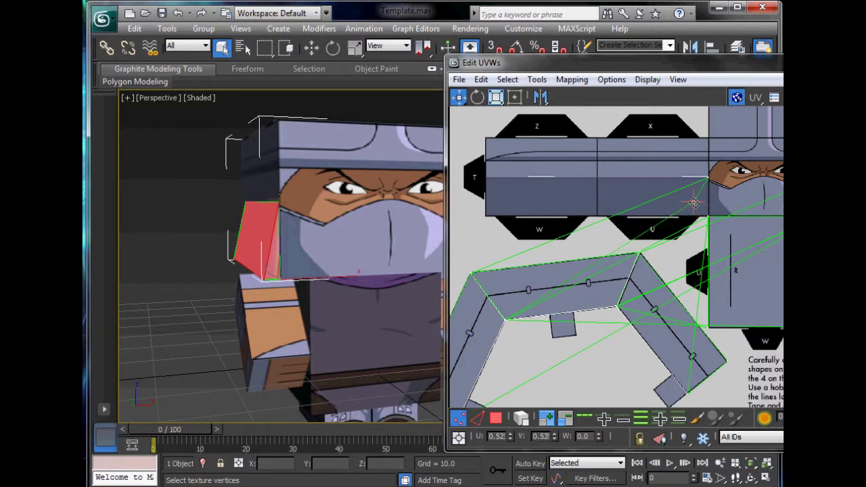
pyautogui.keyDown('ctrl'); pyautogui.click(708, 177); pyautogui.keyUp('ctrl')
pyautogui.moveTo(709, 178); pyautogui.dragTo(515, 272)
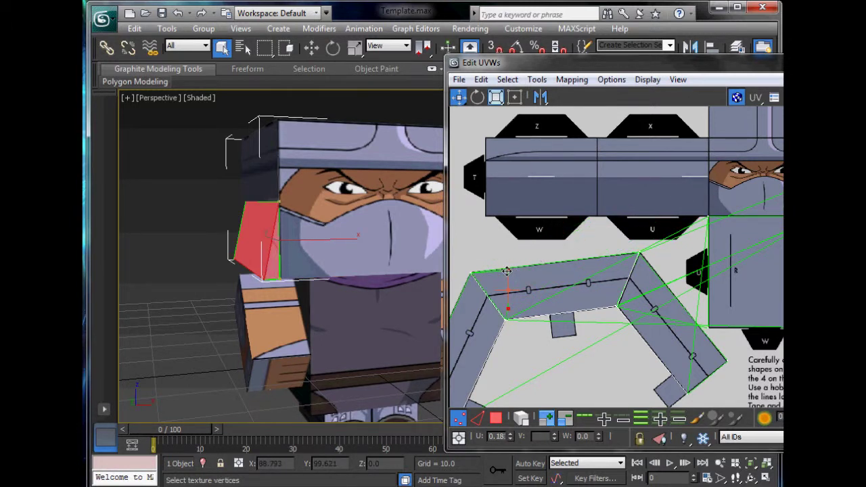
pyautogui.moveTo(516, 313)
pyautogui.mouseDown()
pyautogui.moveTo(507, 304)
pyautogui.moveTo(513, 309)
pyautogui.mouseUp()
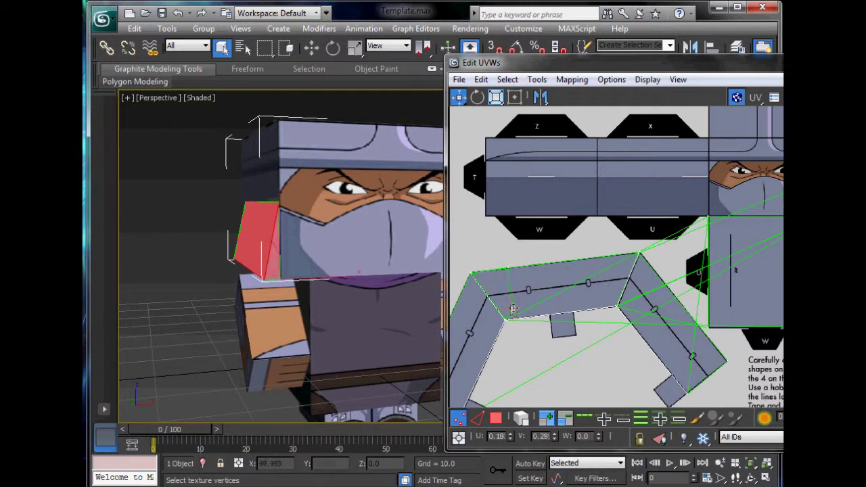
# Move the two UV vertices from the face artwork's right edge onto the upper end of the template's right band segment.
pyautogui.keyDown('alt'); pyautogui.moveTo(237, 255); pyautogui.dragTo(359, 268, button='middle'); pyautogui.keyUp('alt')
pyautogui.moveTo(666, 309); pyautogui.dragTo(536, 320, button='middle')
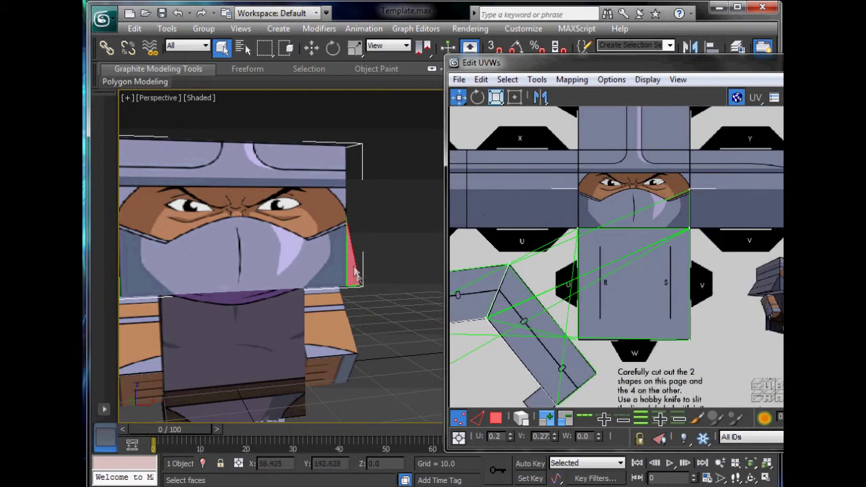
pyautogui.click(496, 418)
pyautogui.click(647, 219)
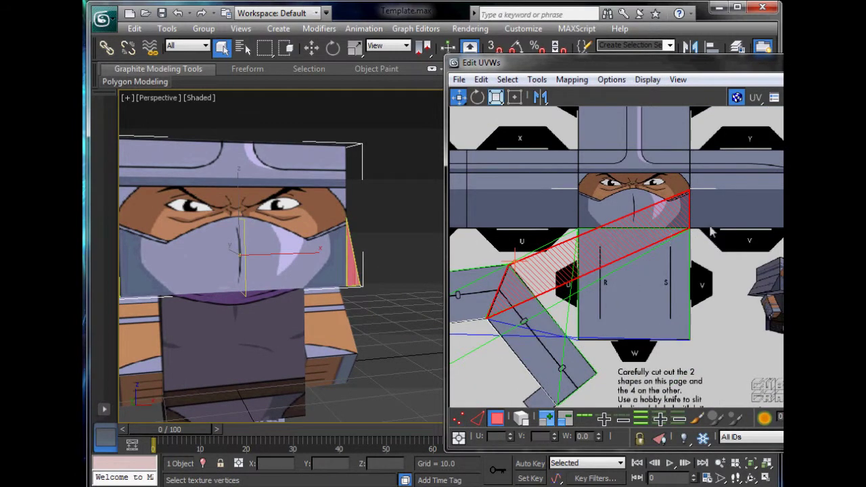
pyautogui.press('1')
pyautogui.click(689, 228)
pyautogui.keyDown('ctrl'); pyautogui.click(690, 190); pyautogui.keyUp('ctrl')
pyautogui.moveTo(690, 190); pyautogui.dragTo(515, 294)
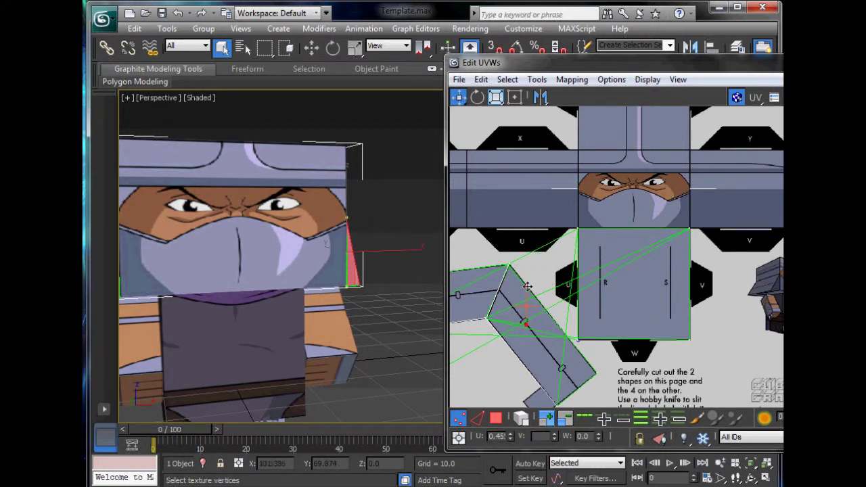
pyautogui.moveTo(526, 323); pyautogui.dragTo(499, 335)
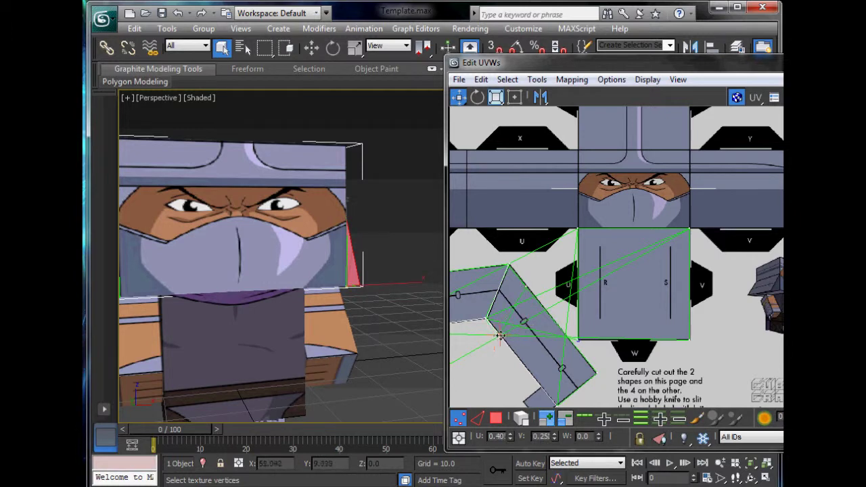
# Close the UV editor, deselect the head and examine the textured character from several angles.
pyautogui.click(783, 62)
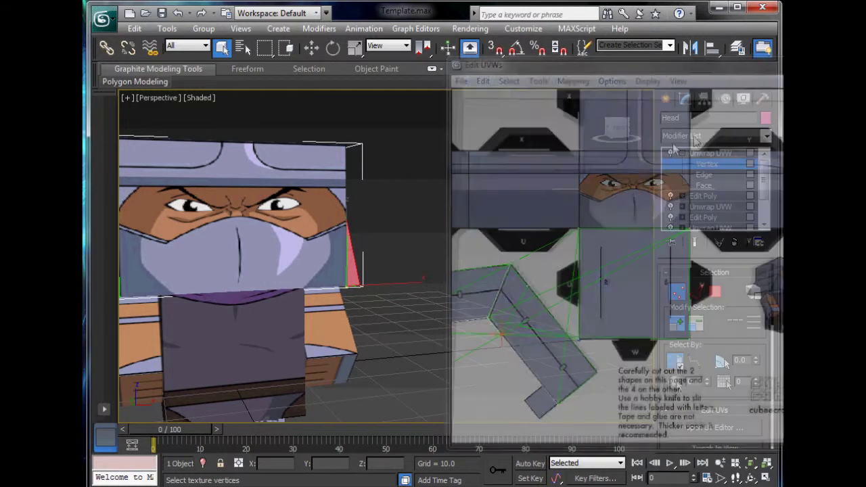
pyautogui.click(721, 153)
pyautogui.click(494, 236)
pyautogui.scroll(-4, 467, 245)
pyautogui.moveTo(441, 252); pyautogui.dragTo(521, 259, button='middle')
pyautogui.keyDown('alt'); pyautogui.moveTo(508, 292); pyautogui.dragTo(149, 293, button='middle'); pyautogui.keyUp('alt')
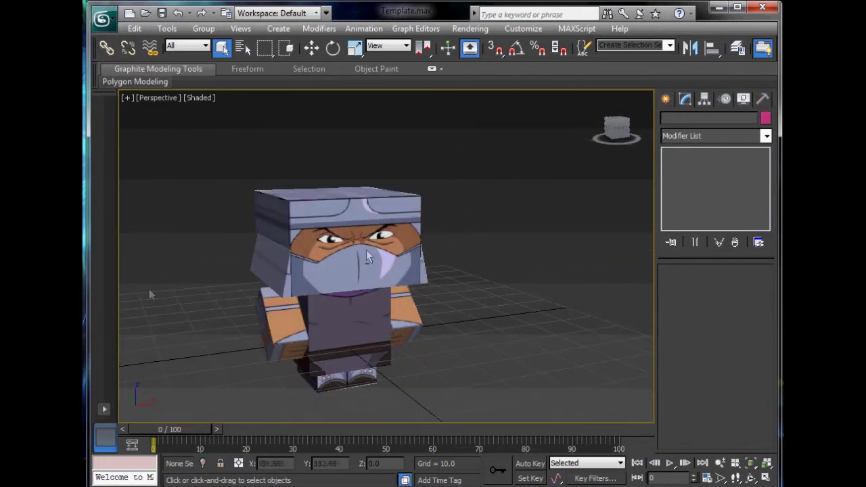
pyautogui.moveTo(519, 313); pyautogui.dragTo(512, 277, button='middle')
pyautogui.moveTo(243, 140); pyautogui.dragTo(222, 290)
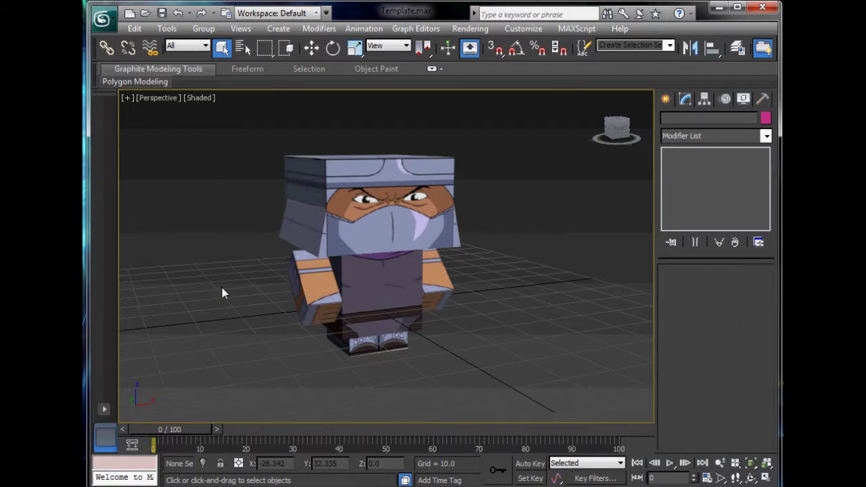